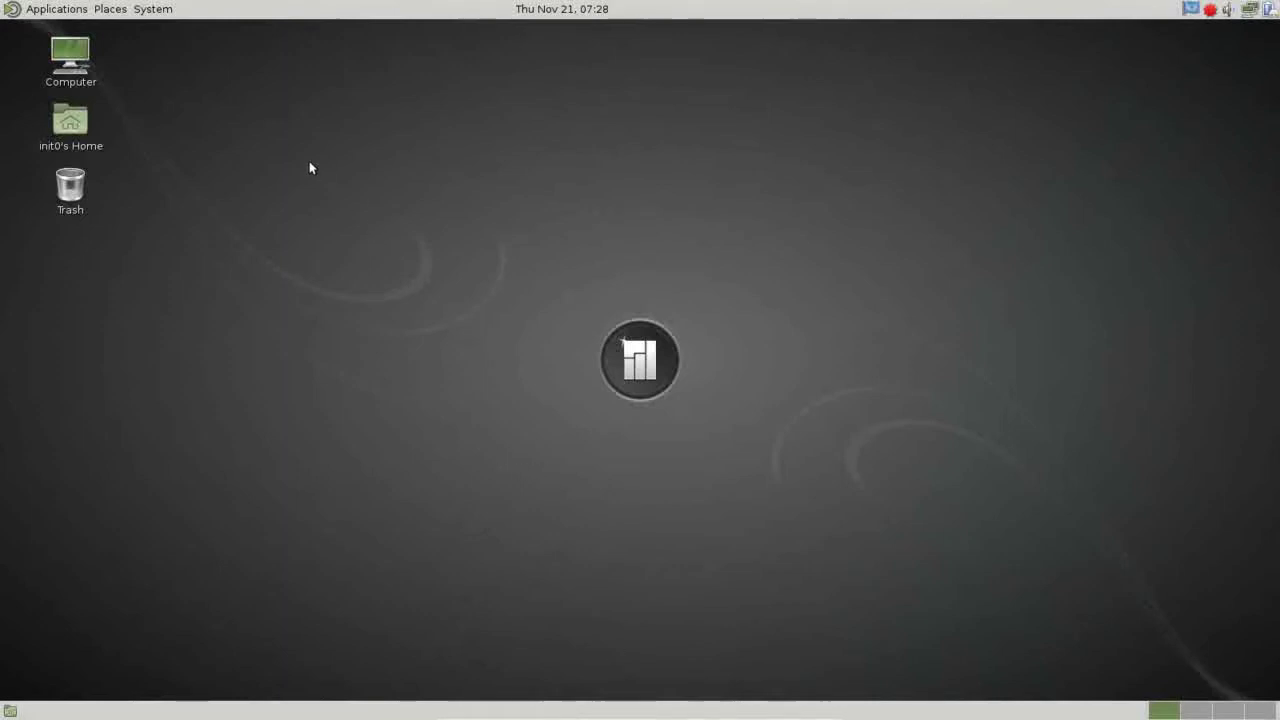
# Open the Computer location to view the drives, then close it
pyautogui.click(83, 62)
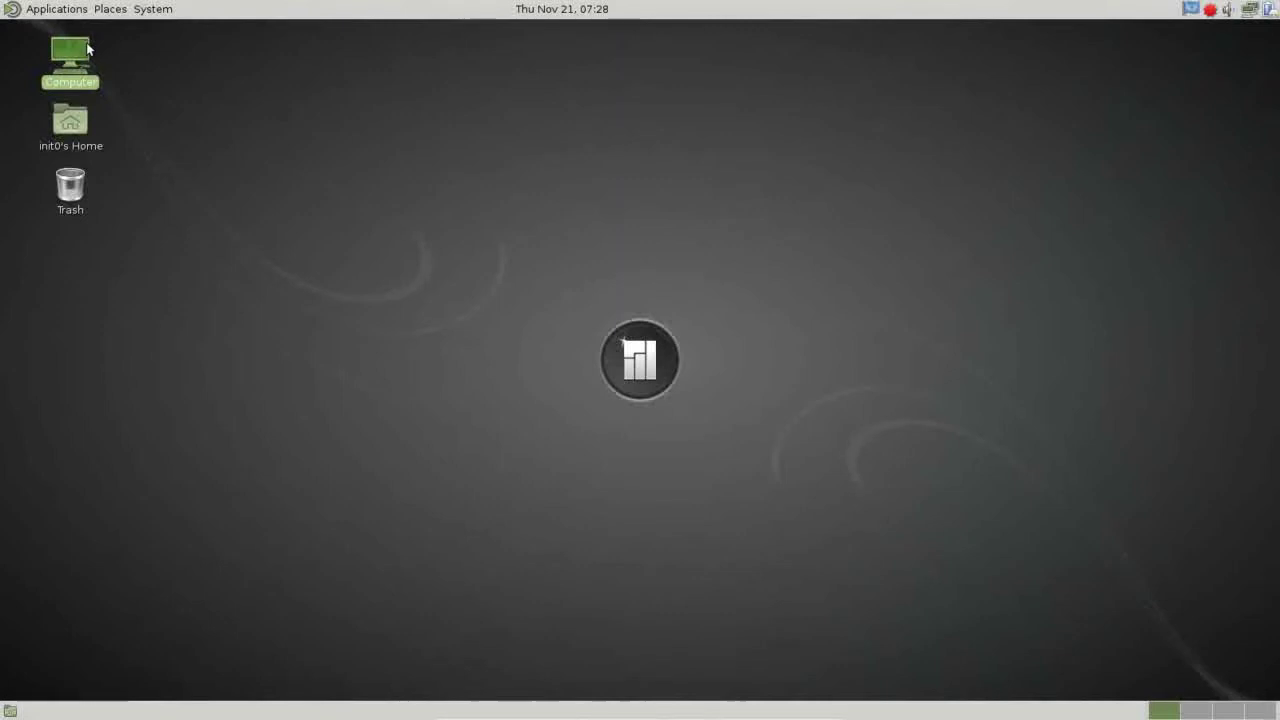
pyautogui.doubleClick(85, 57)
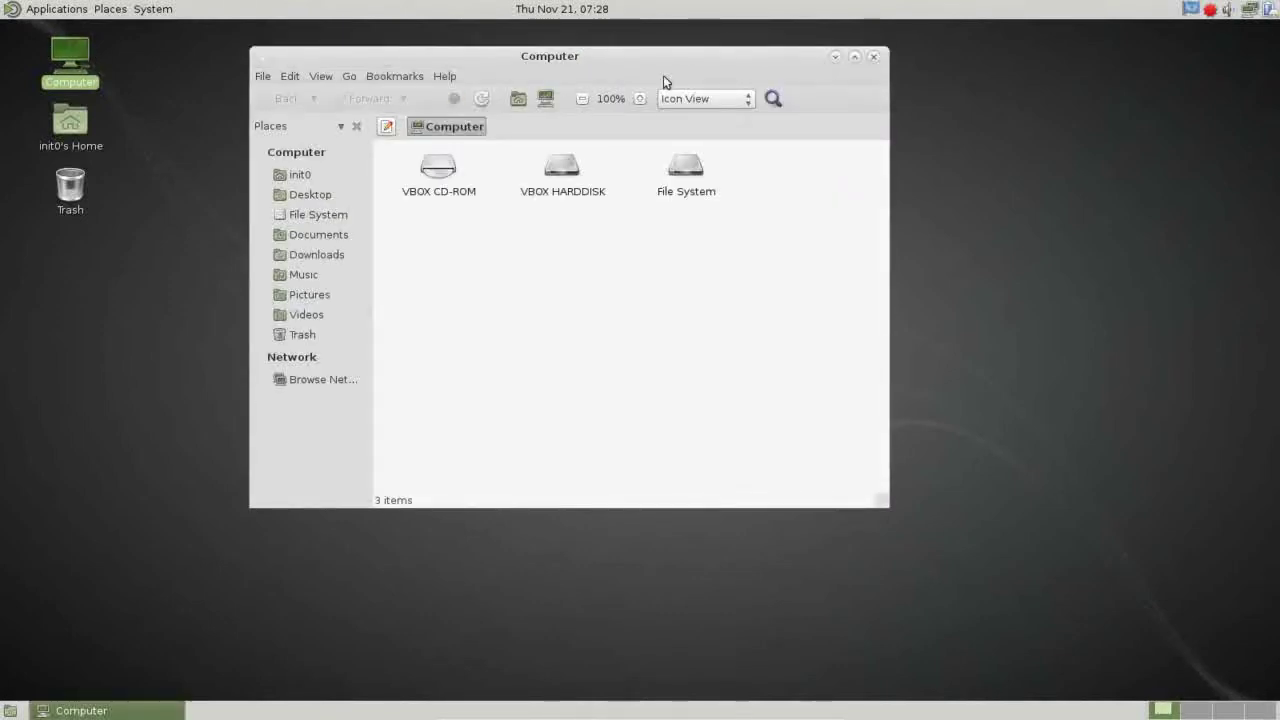
pyautogui.click(873, 56)
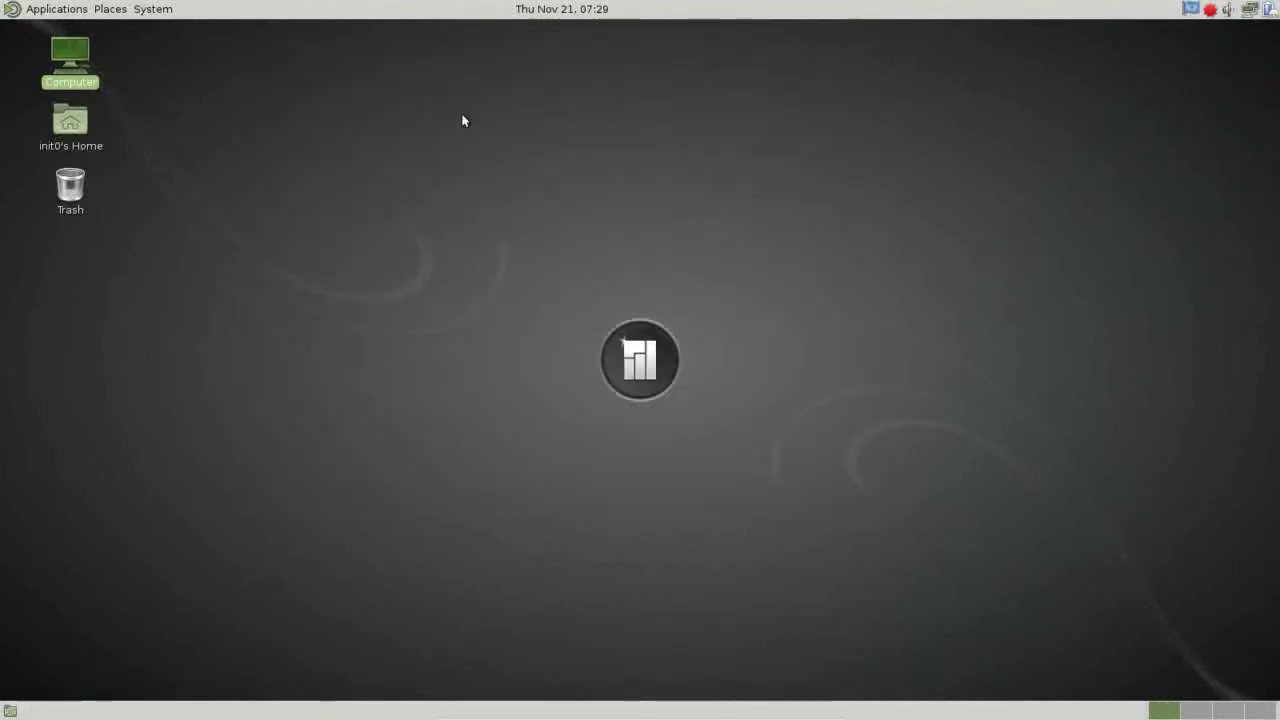
# Open the home folder, close it again, and select the Trash icon
pyautogui.click(80, 133)
pyautogui.doubleClick(80, 133)
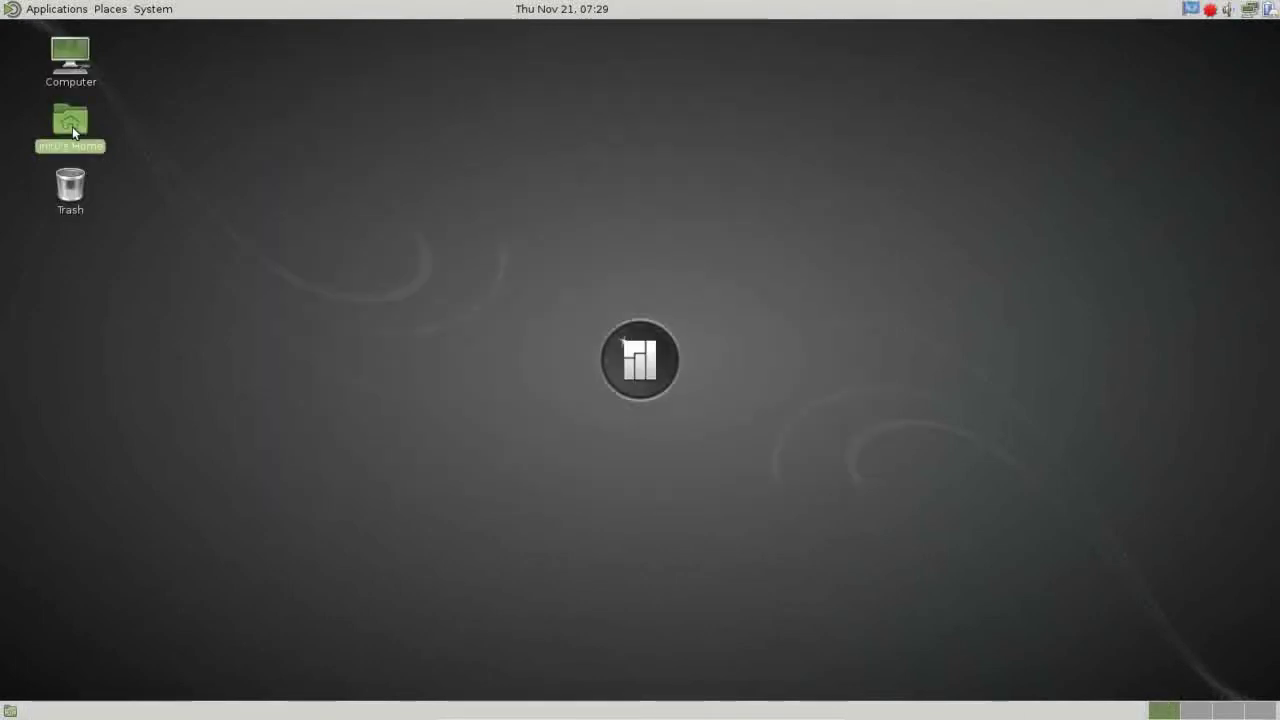
pyautogui.doubleClick(72, 128)
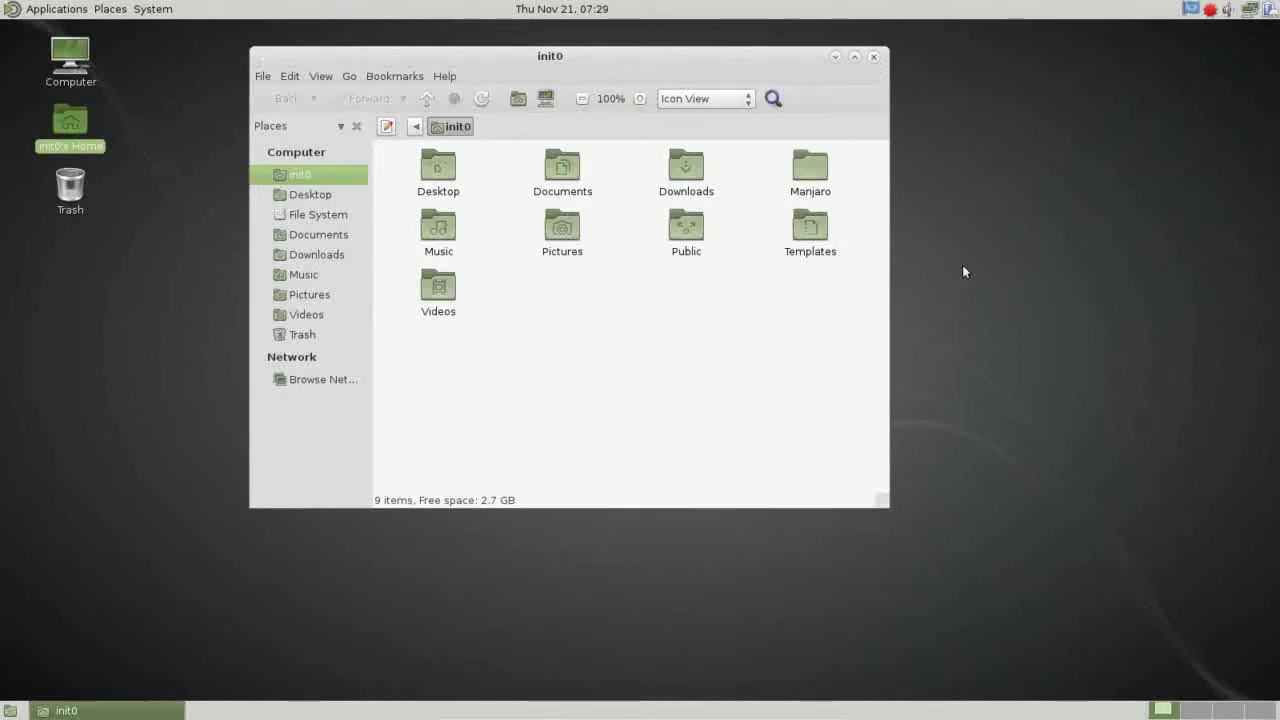
pyautogui.moveTo(640, 714)
pyautogui.click(874, 57)
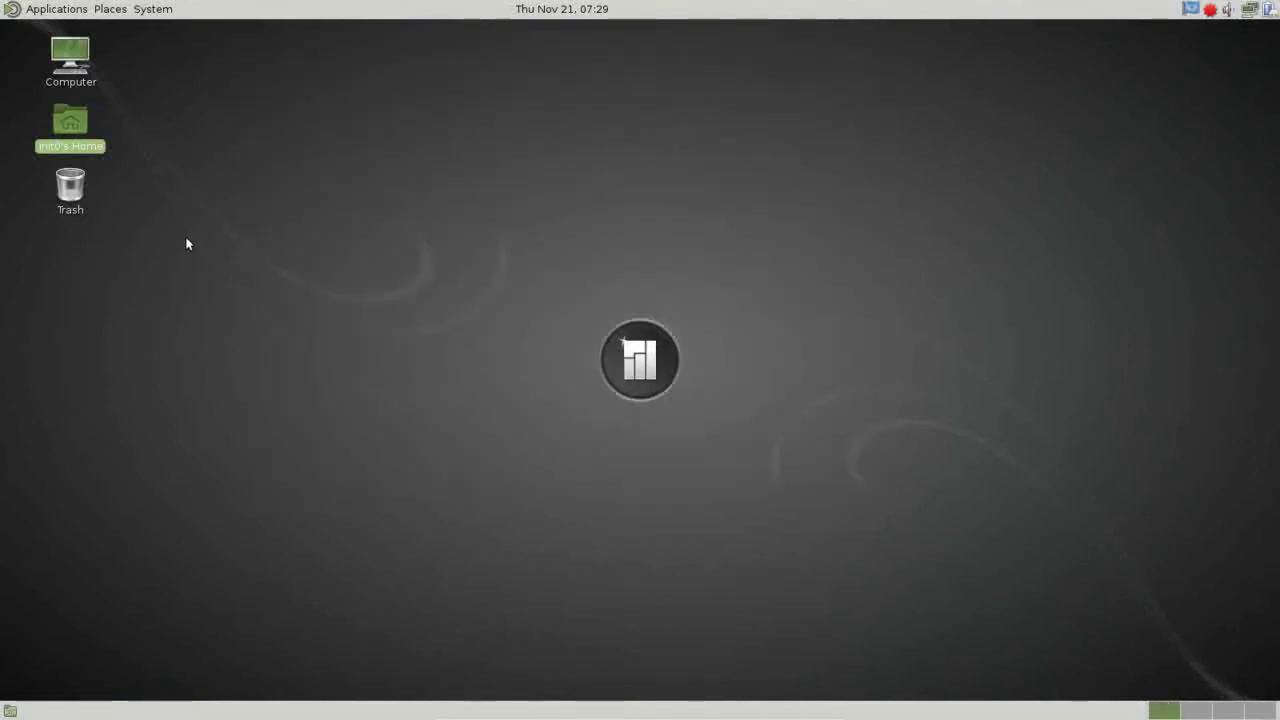
pyautogui.click(84, 195)
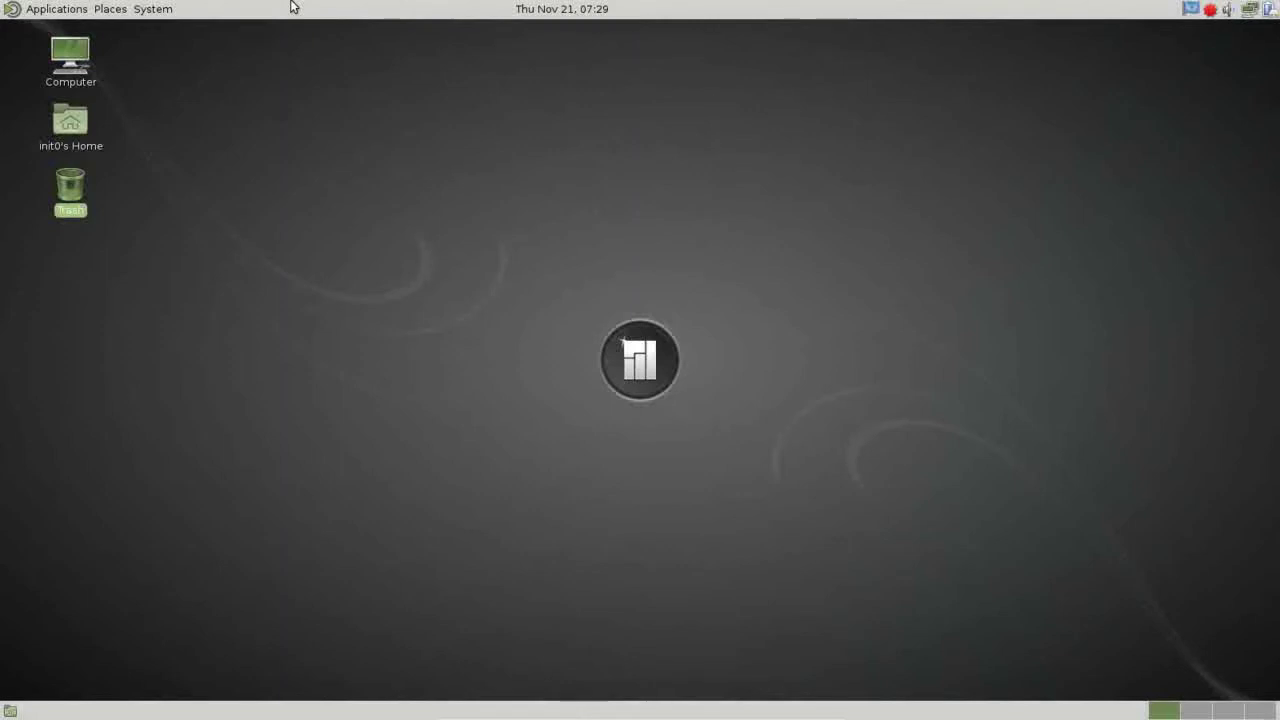
# Bring up the Applications menu with its Accessories submenu showing
pyautogui.click(31, 7)
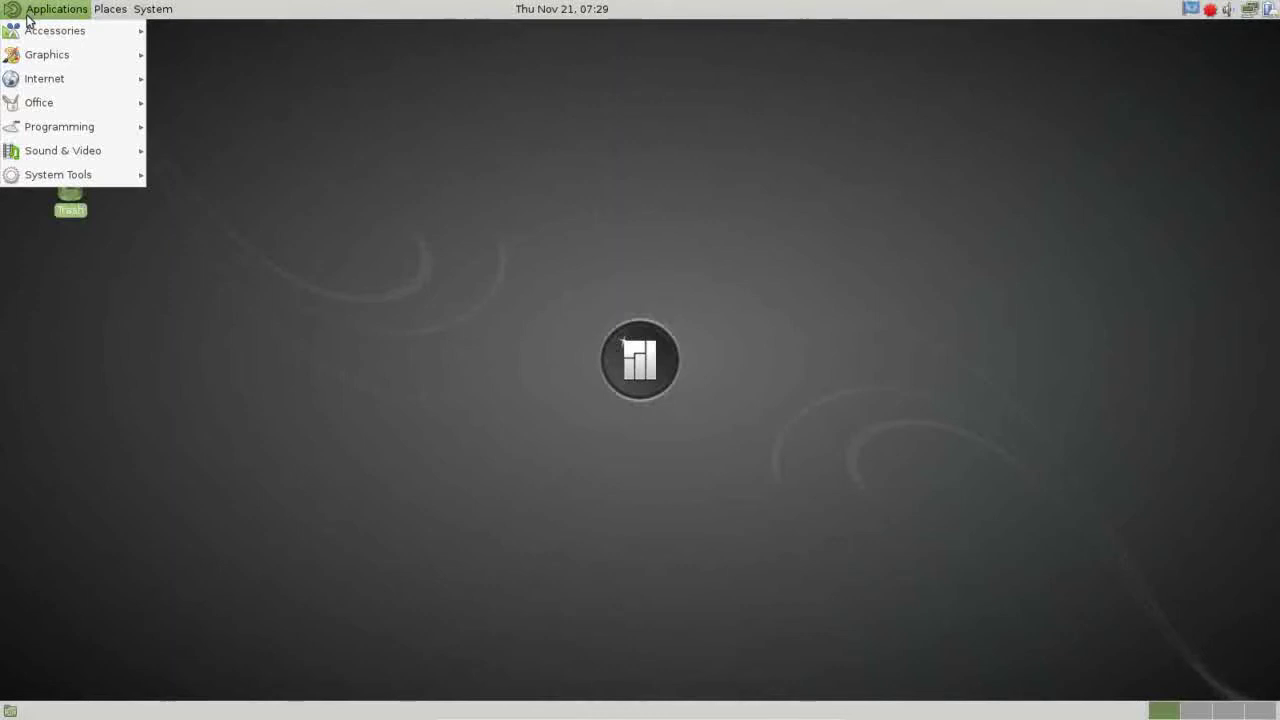
pyautogui.moveTo(29, 31)
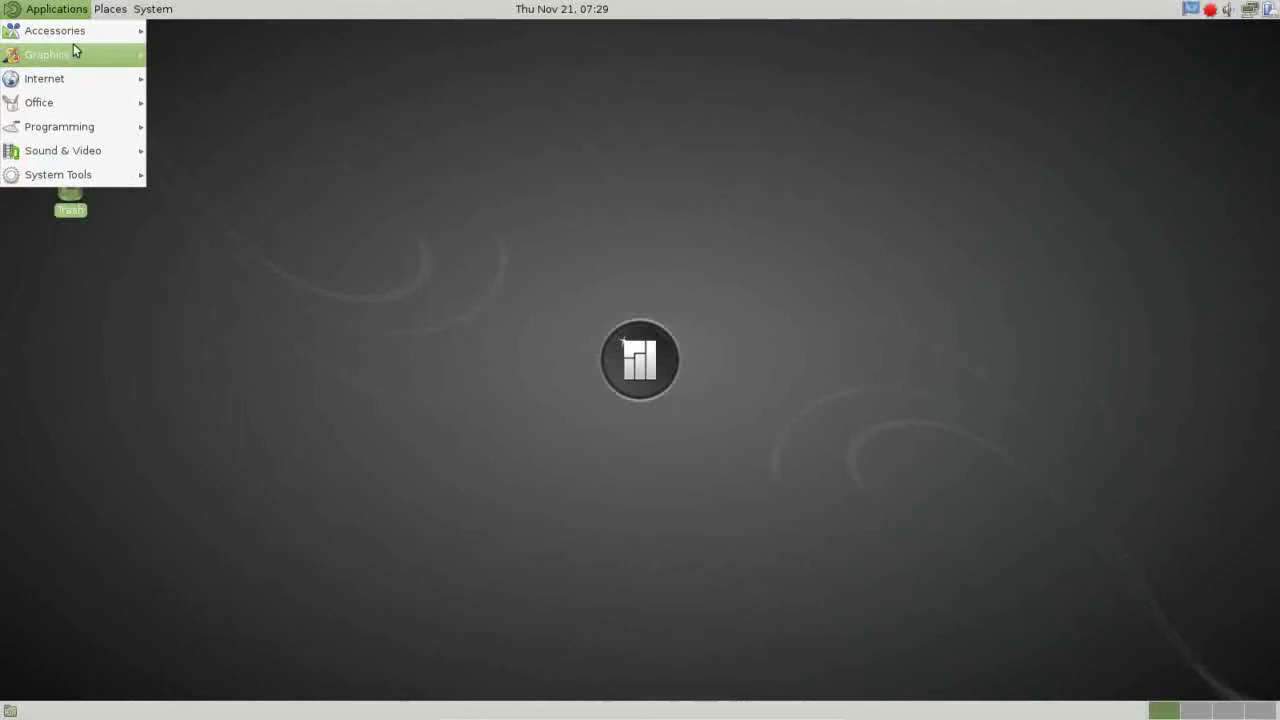
pyautogui.moveTo(76, 33)
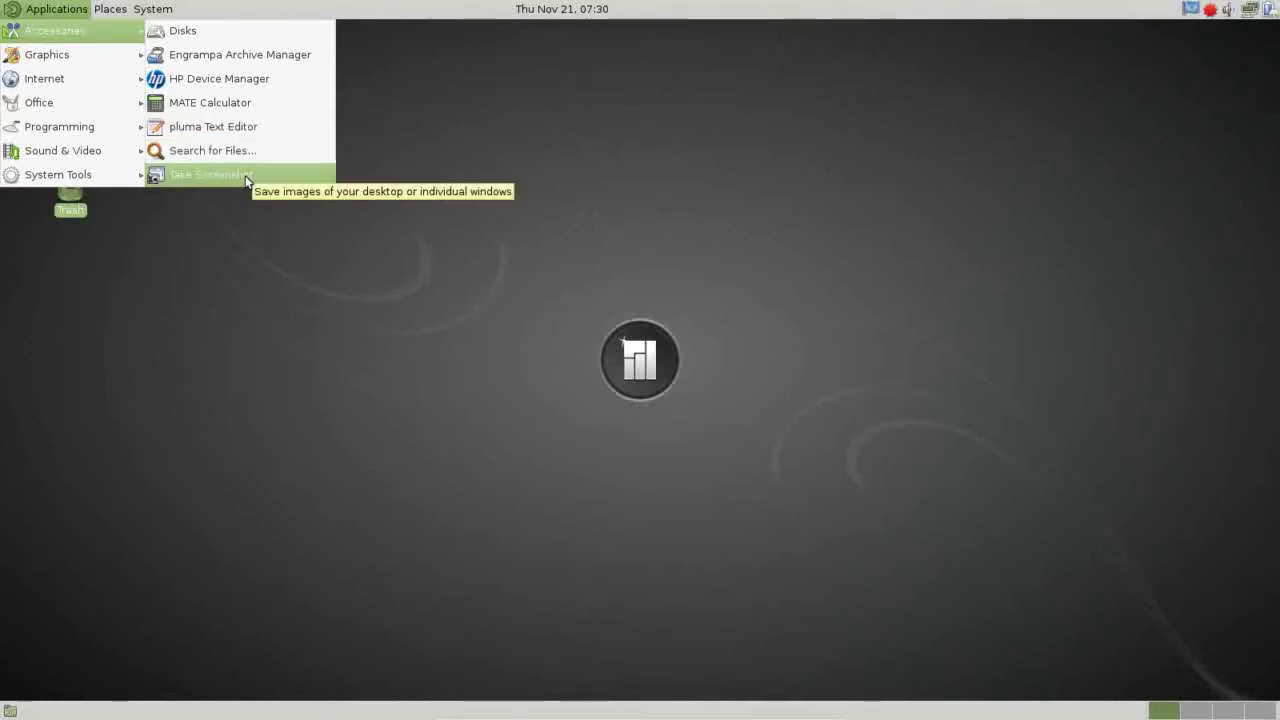
# Look through Graphics, Internet, Office and Programming, ending on the four Qt4 tools
pyautogui.moveTo(137, 54)
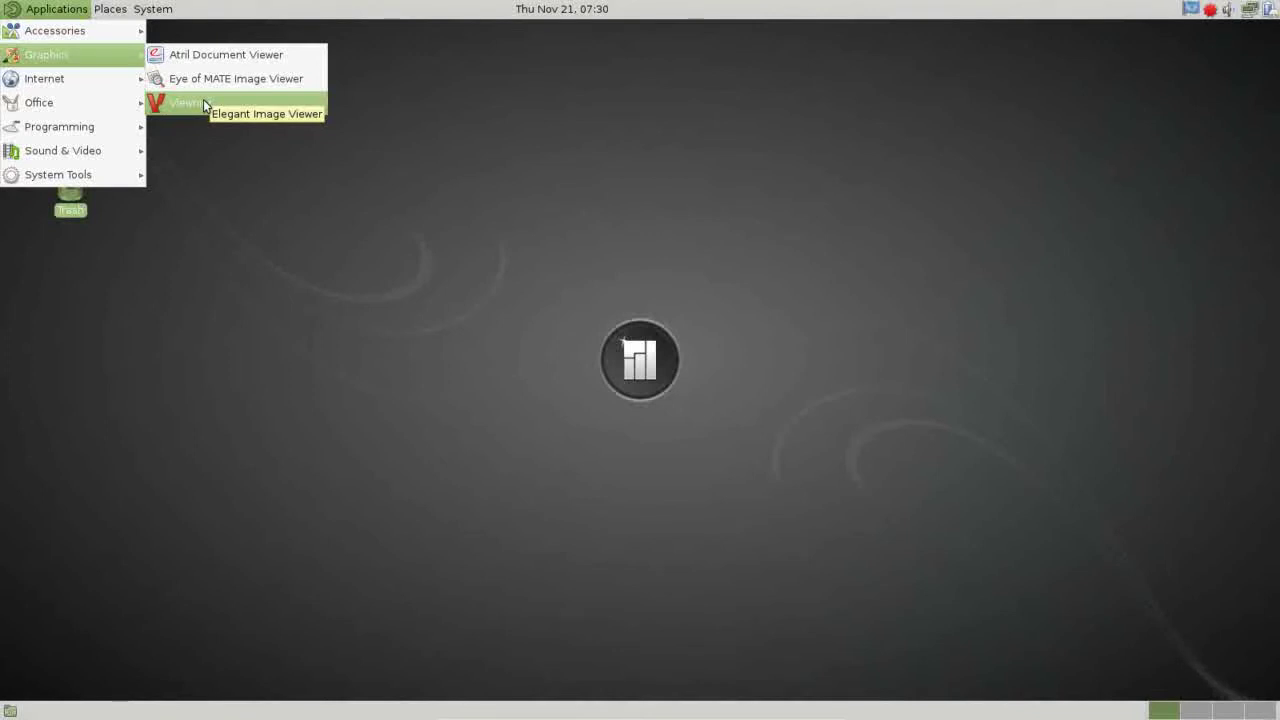
pyautogui.moveTo(107, 89)
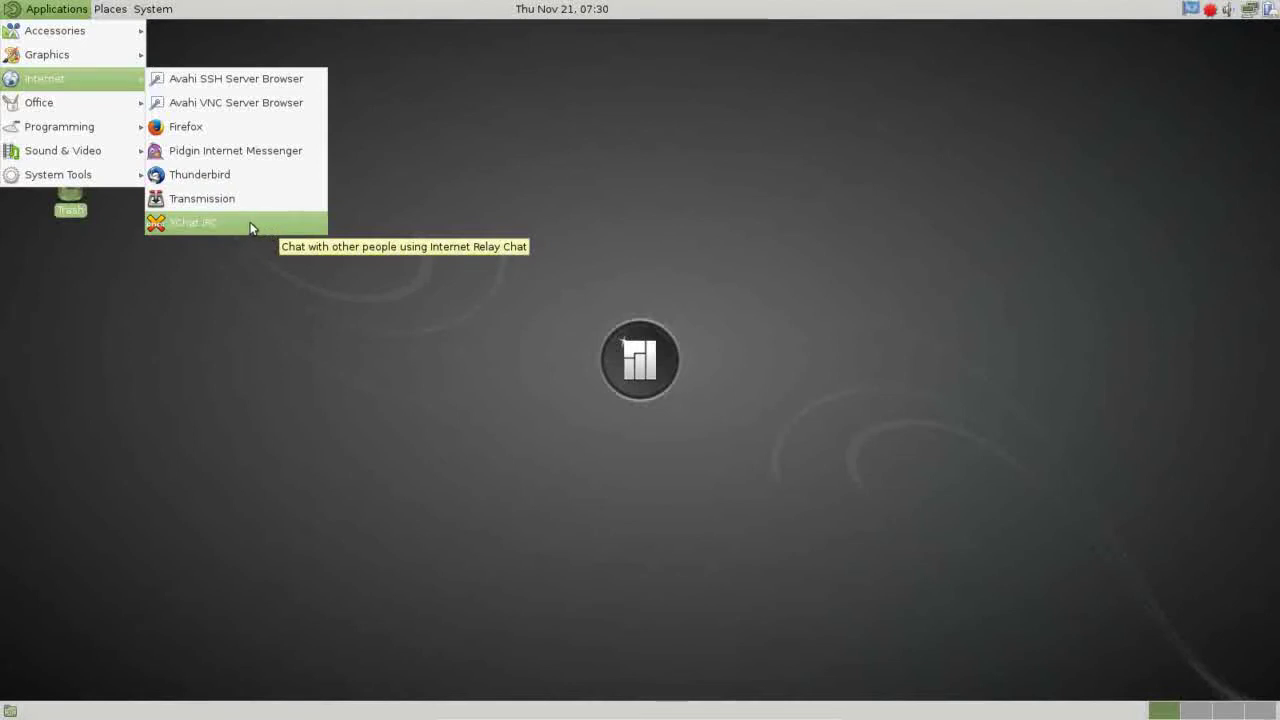
pyautogui.moveTo(134, 112)
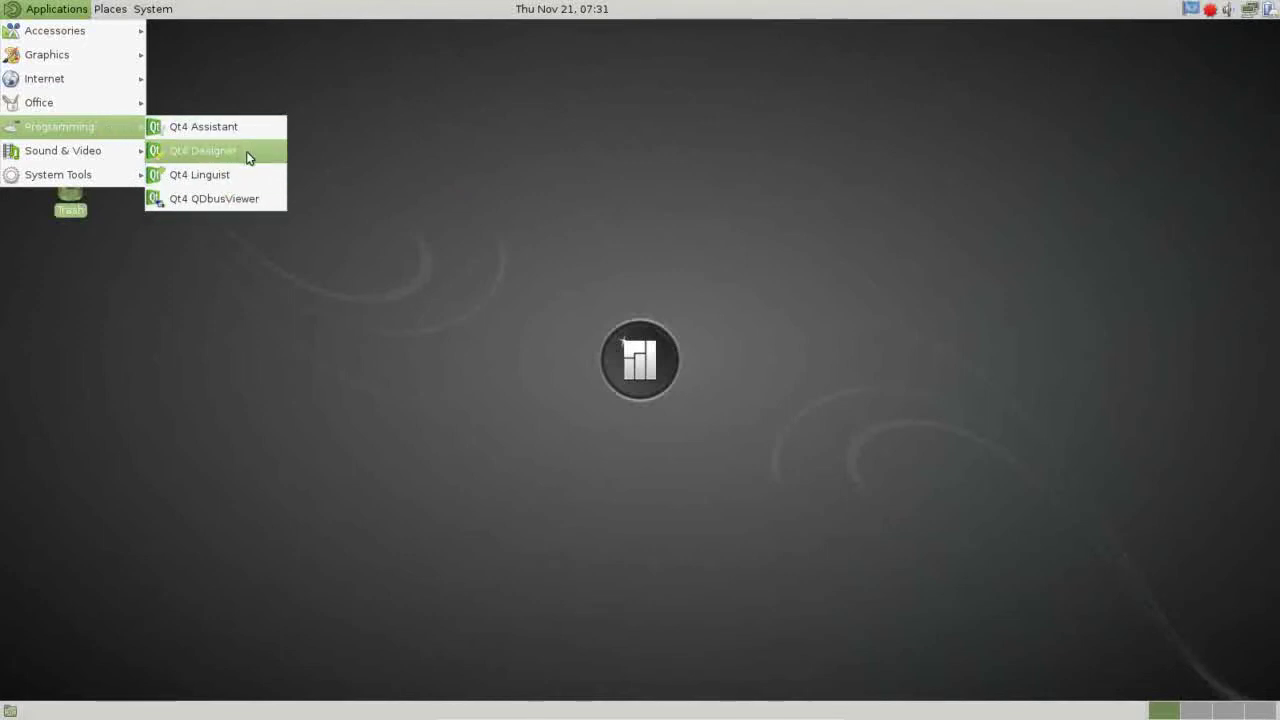
# Look over Sound & Video, then show System Tools, from Add/Remove Software to GParted
pyautogui.moveTo(104, 160)
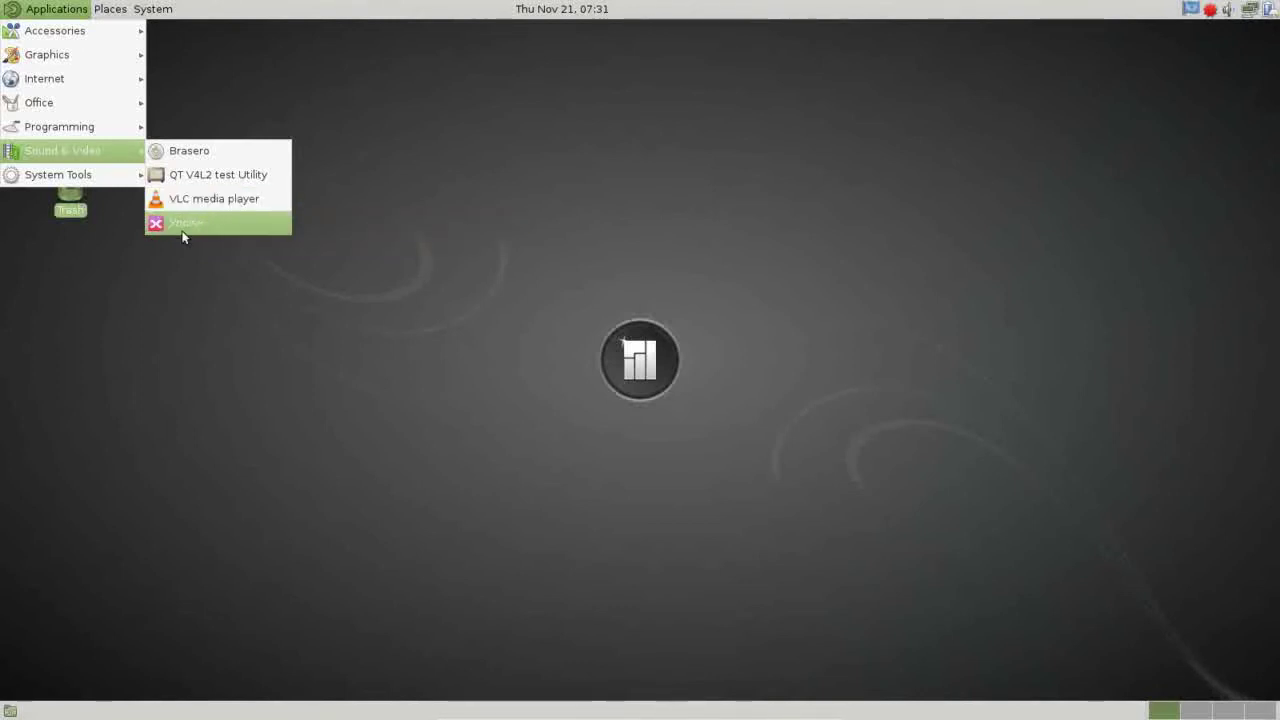
pyautogui.moveTo(104, 180)
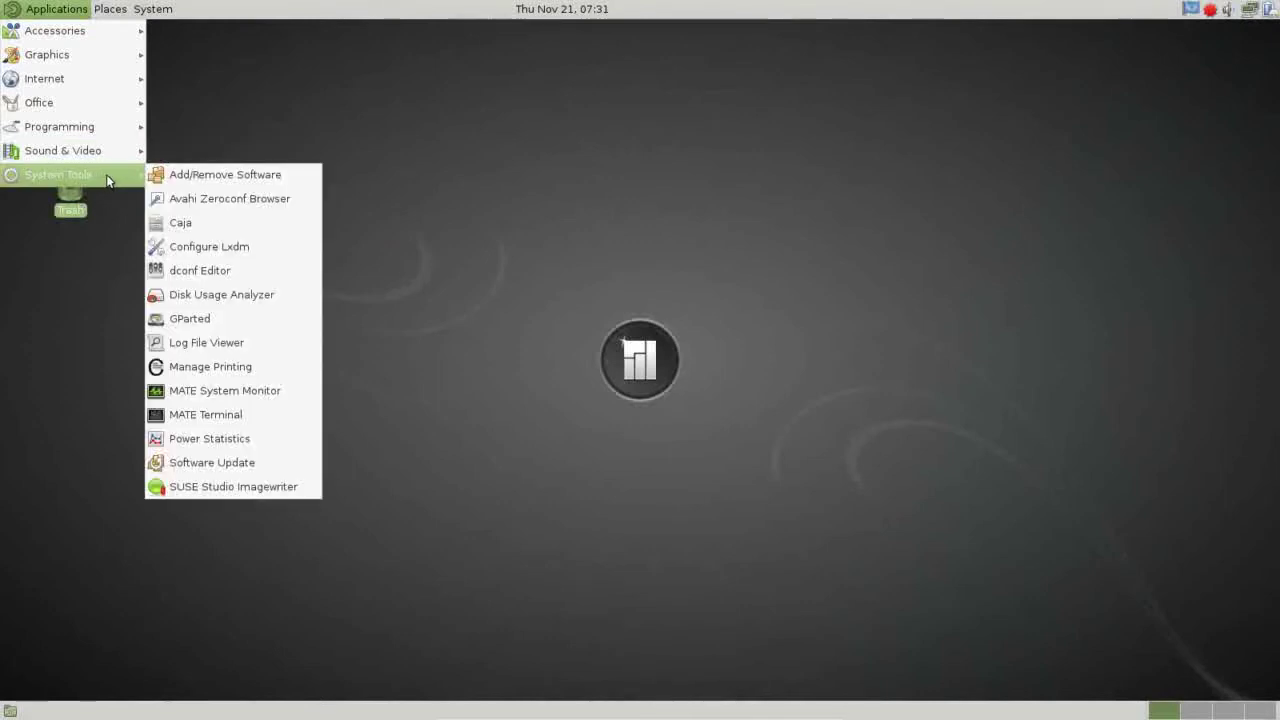
# Launch Add/Remove Software, cancel its 1.32 MiB update transaction, and close Pamac
pyautogui.click(290, 180)
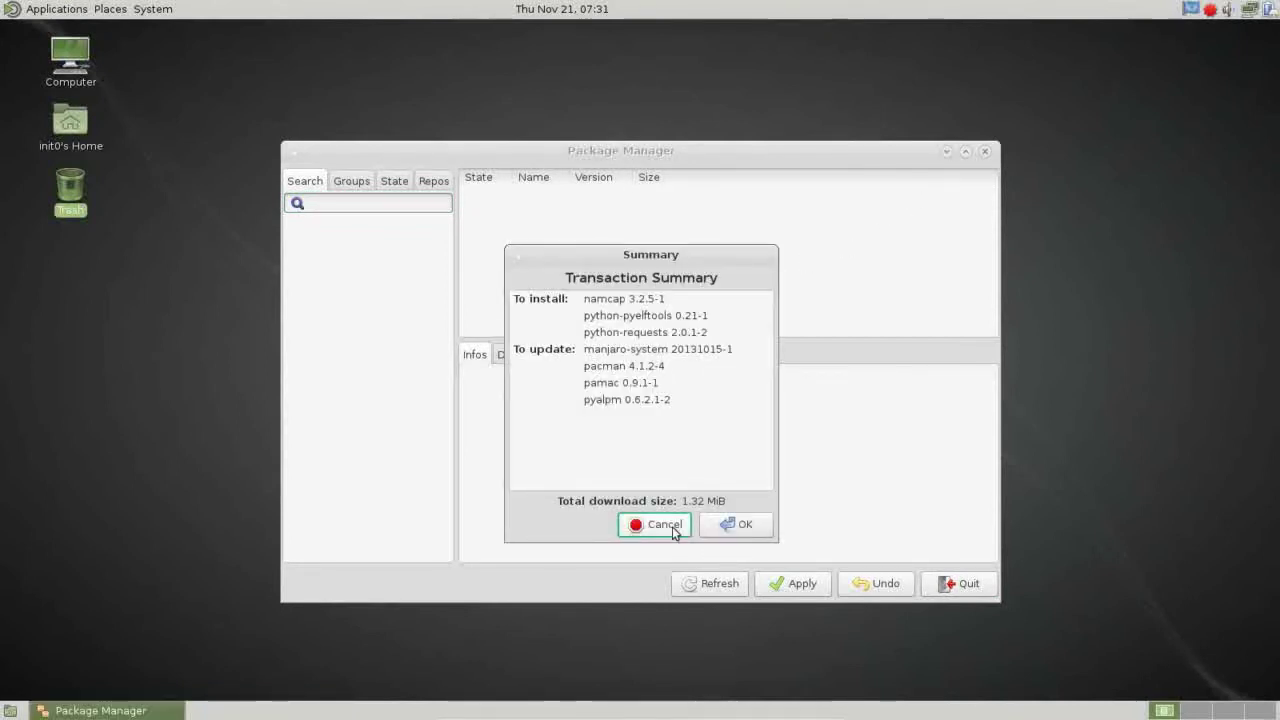
pyautogui.click(664, 525)
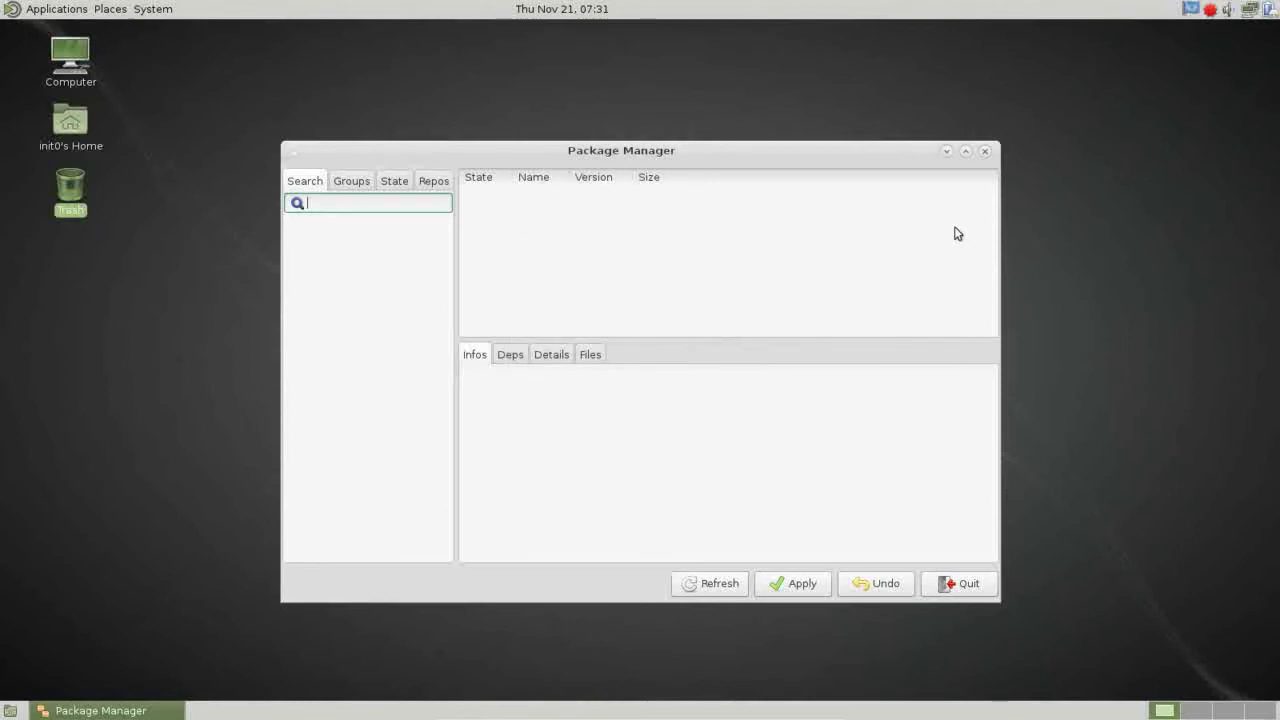
pyautogui.click(986, 151)
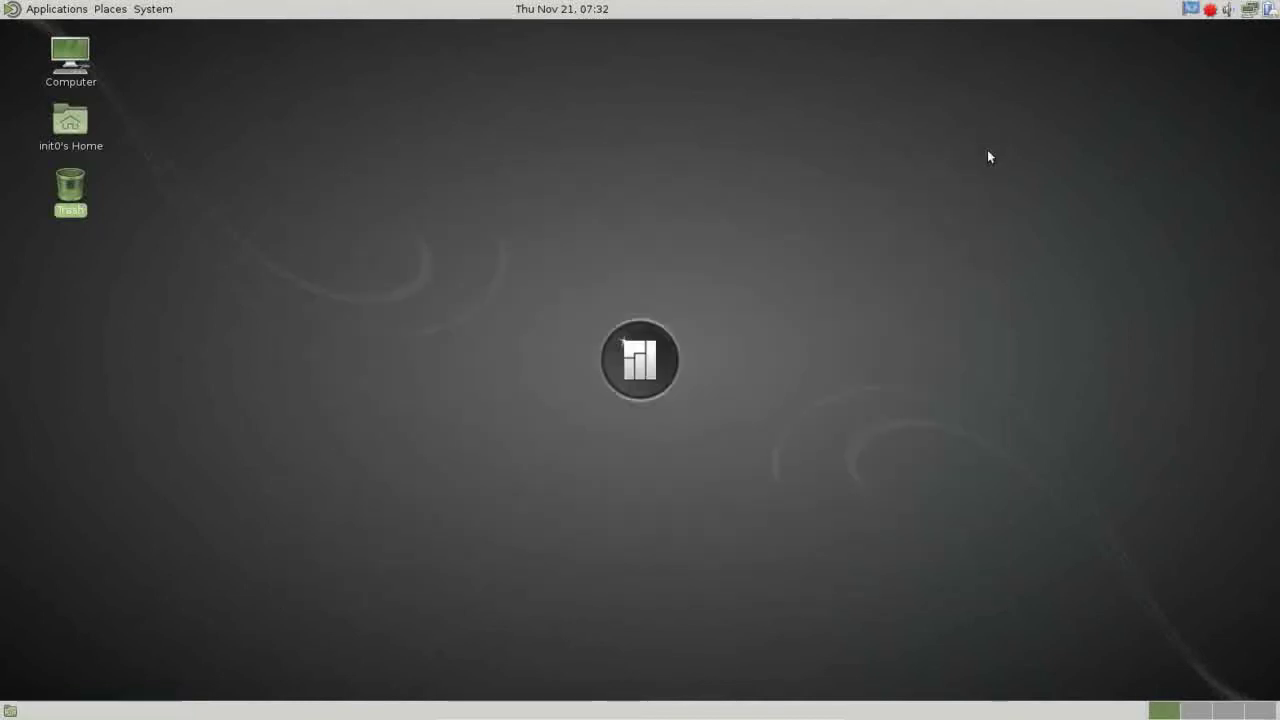
pyautogui.click(63, 10)
pyautogui.moveTo(74, 170)
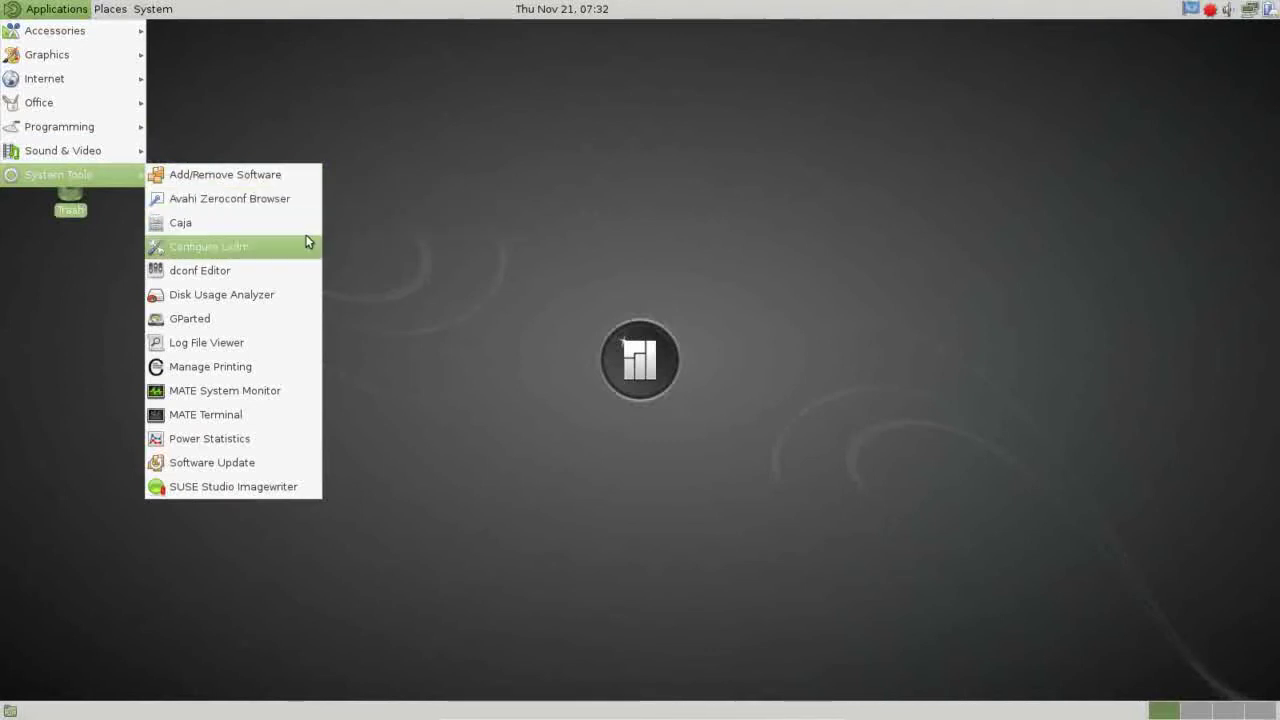
pyautogui.click(208, 228)
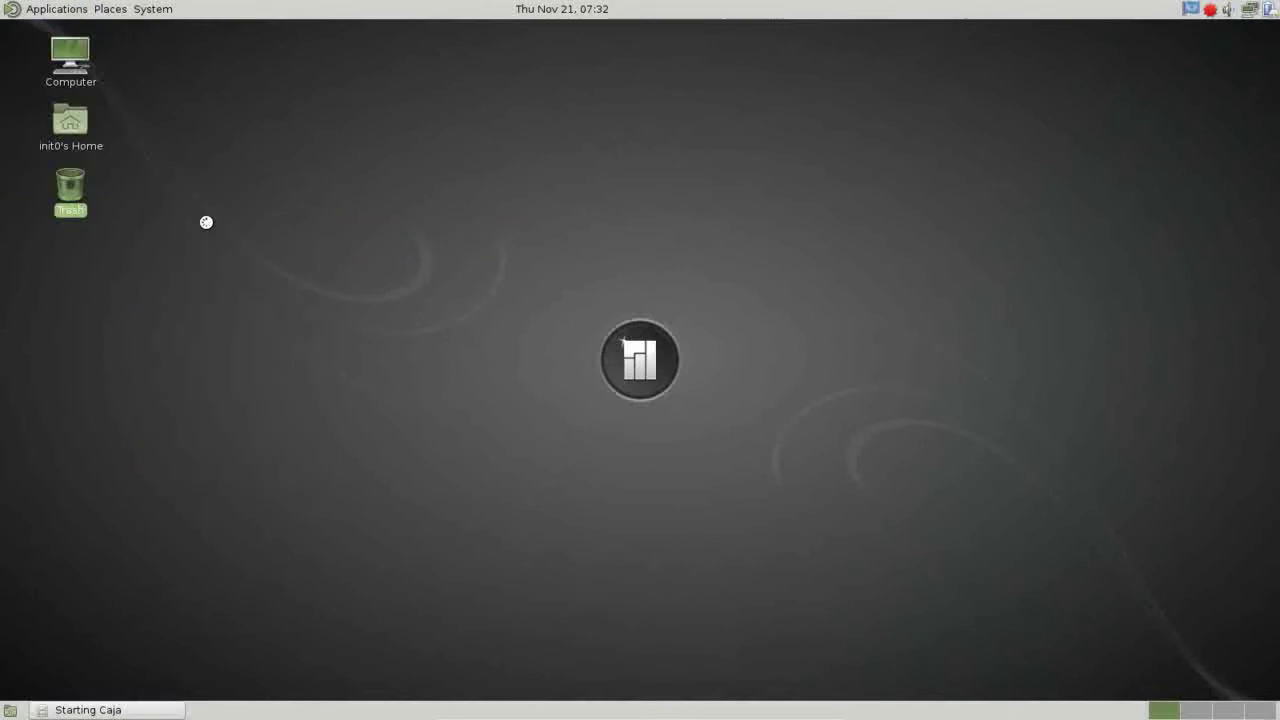
pyautogui.moveTo(786, 57)
pyautogui.mouseDown()
pyautogui.moveTo(777, 114)
pyautogui.moveTo(789, 65)
pyautogui.mouseUp()
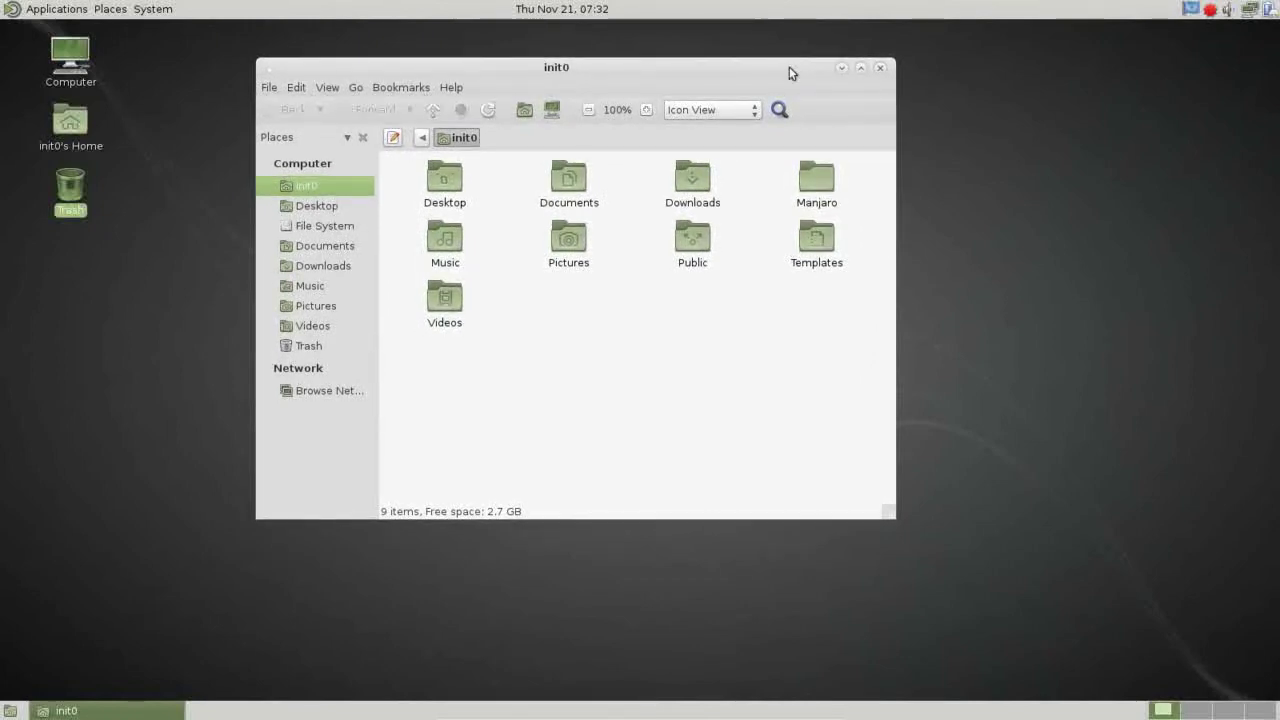
pyautogui.click(879, 68)
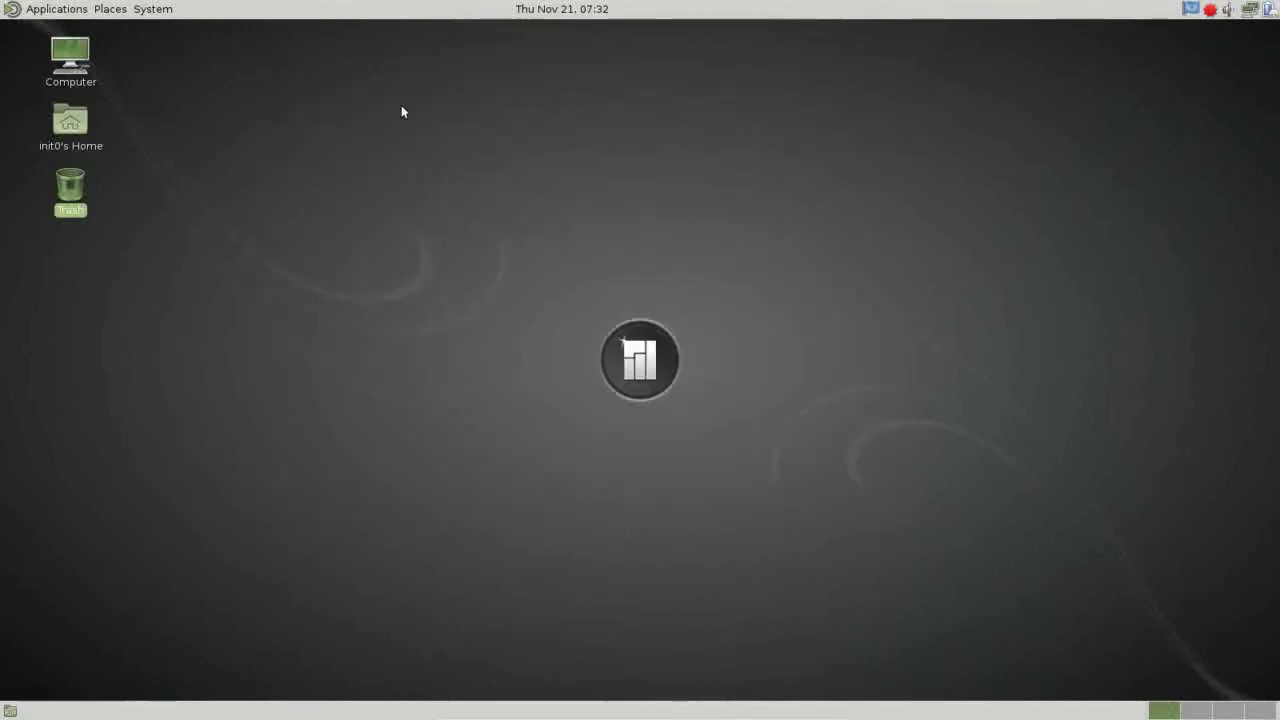
# Run the LXDM Configurator with the root password, review its login settings, and close it
pyautogui.click(56, 9)
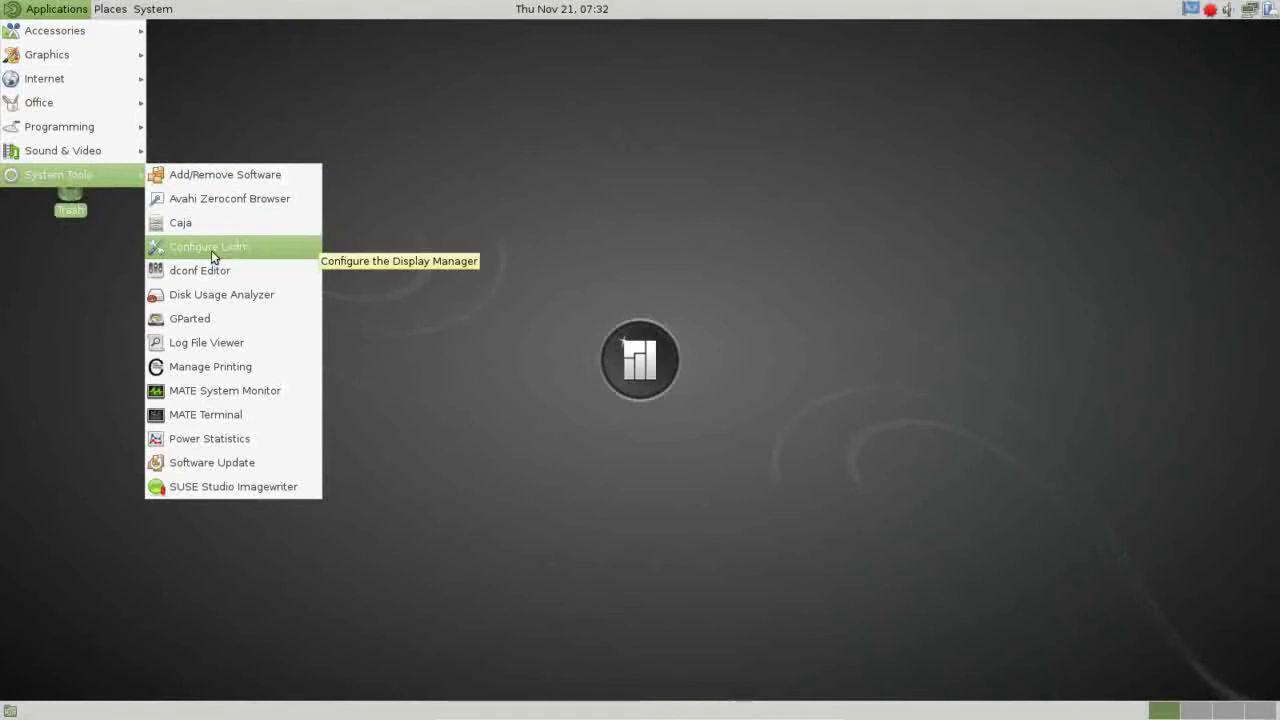
pyautogui.click(250, 256)
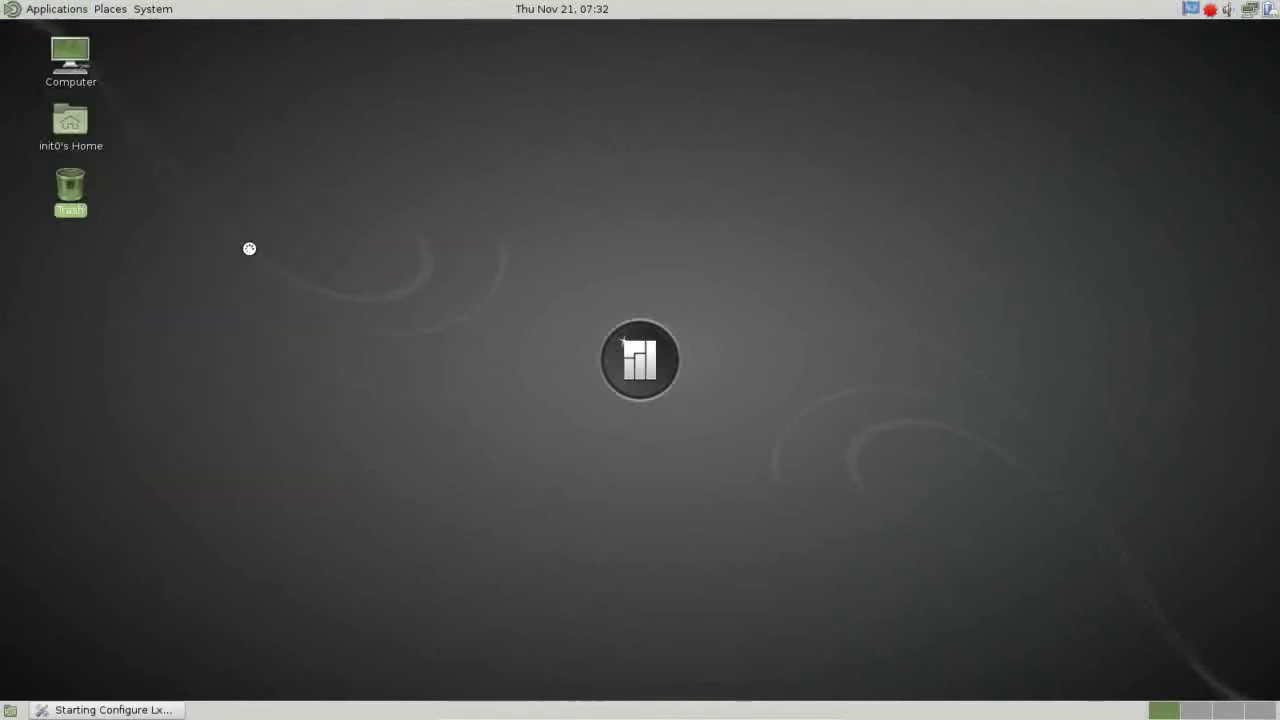
pyautogui.write('•••')
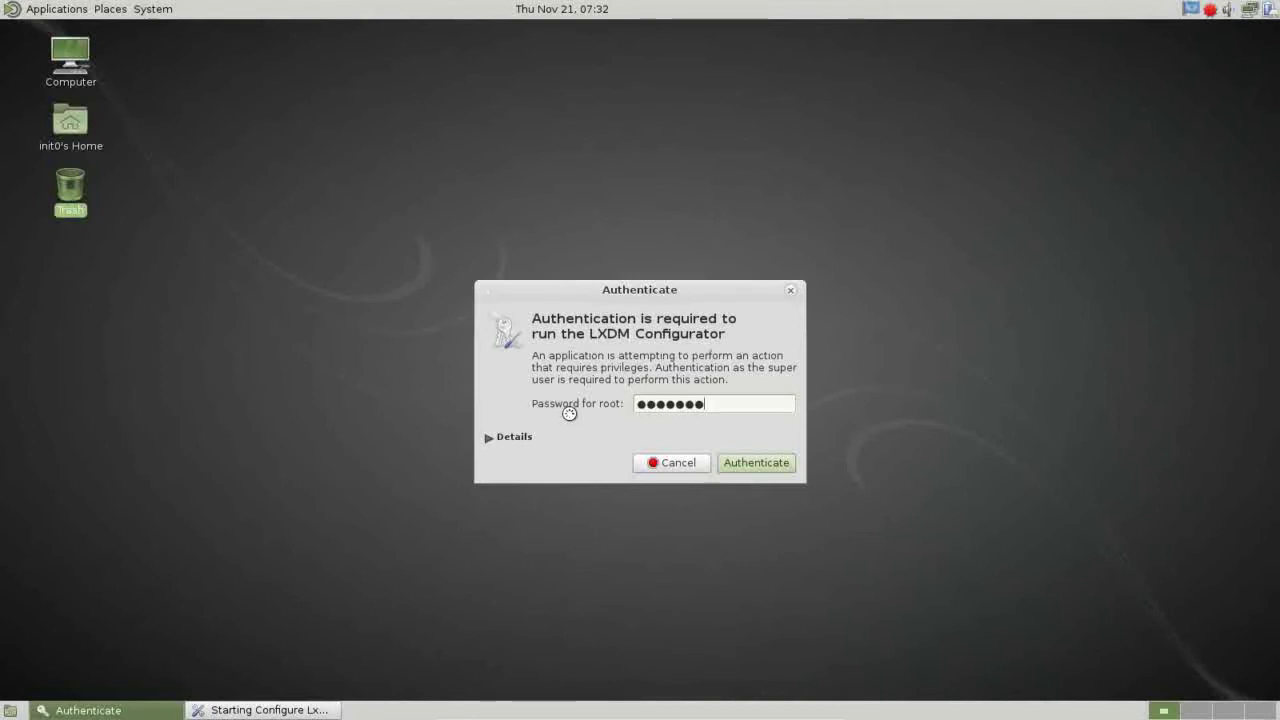
pyautogui.write('•••••')
pyautogui.press('Return')
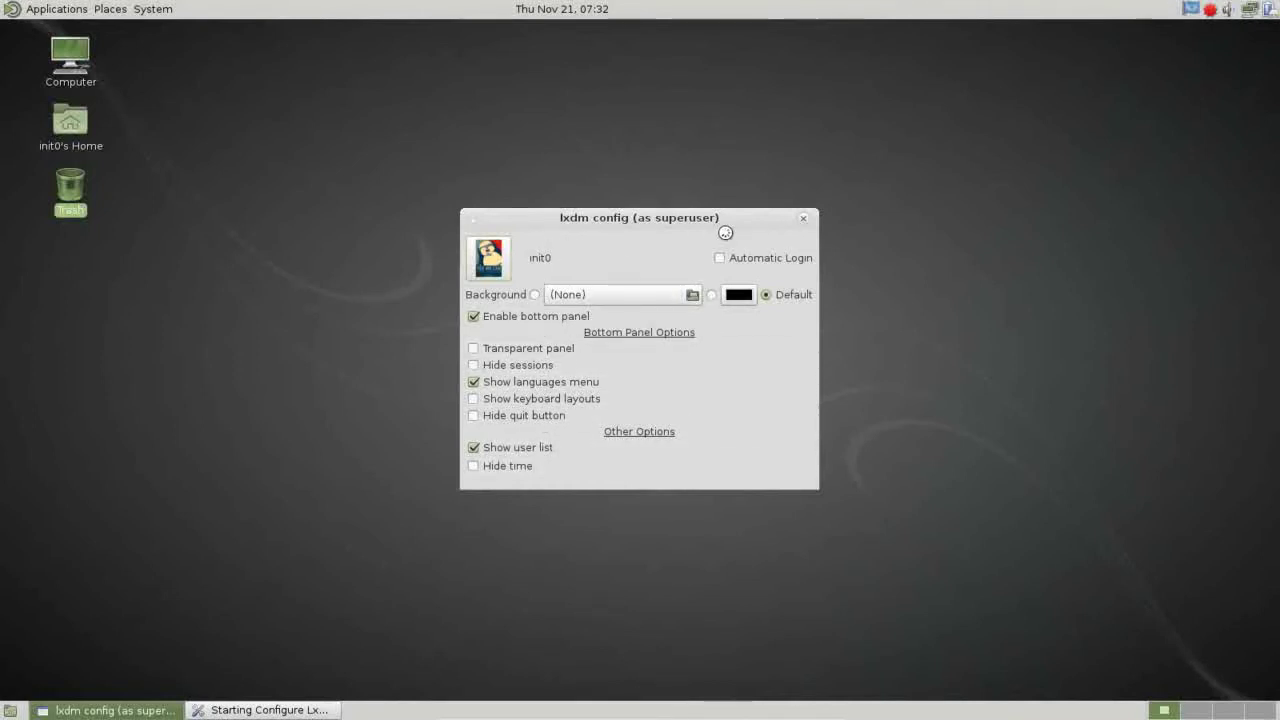
pyautogui.click(801, 217)
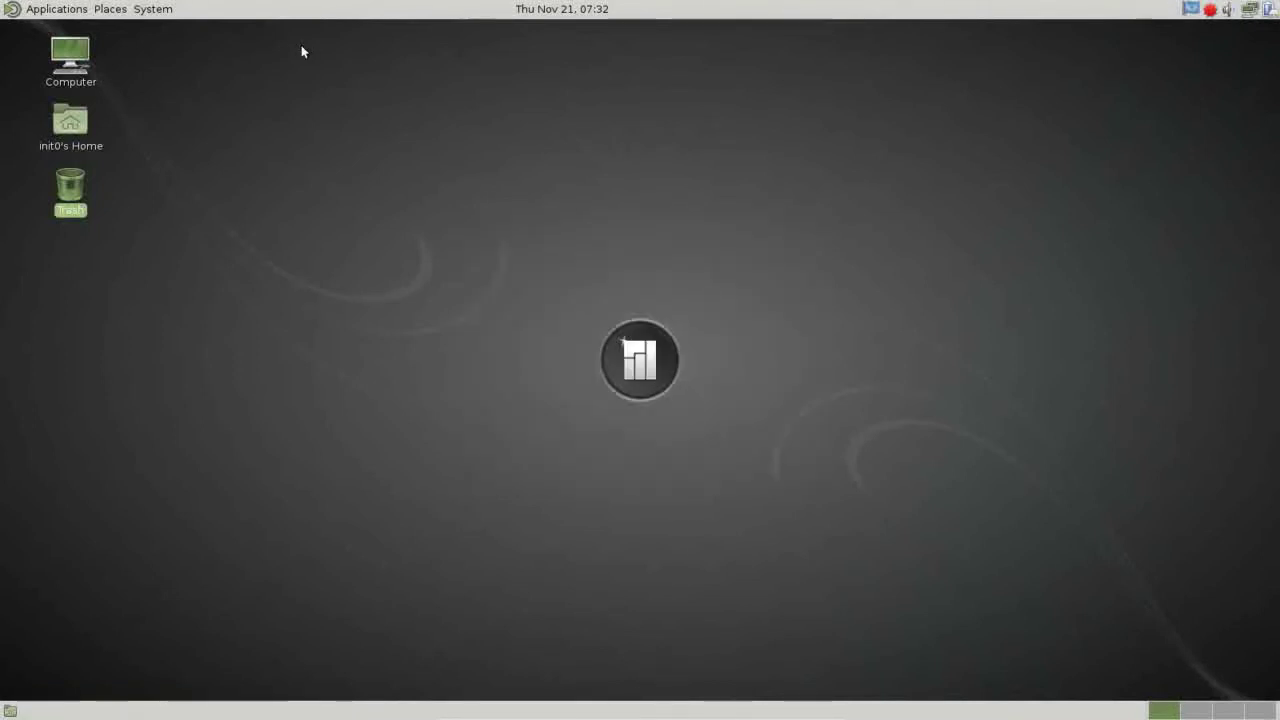
pyautogui.click(57, 10)
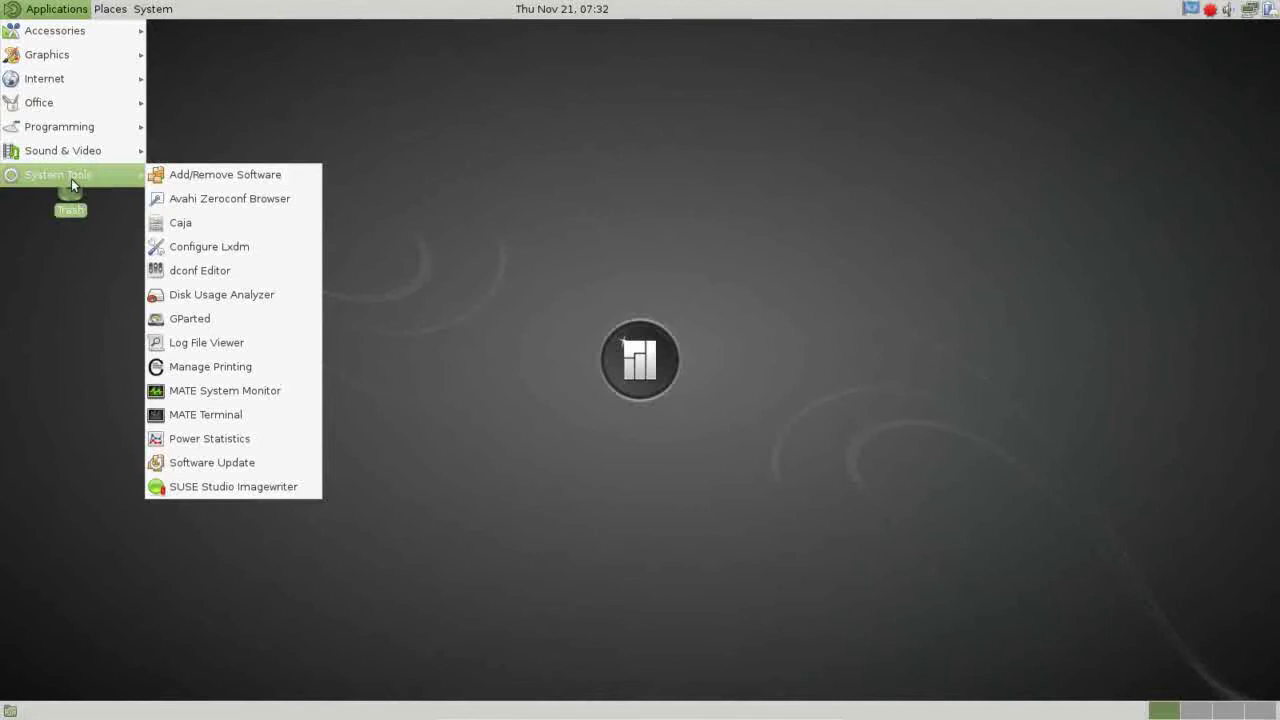
pyautogui.click(216, 279)
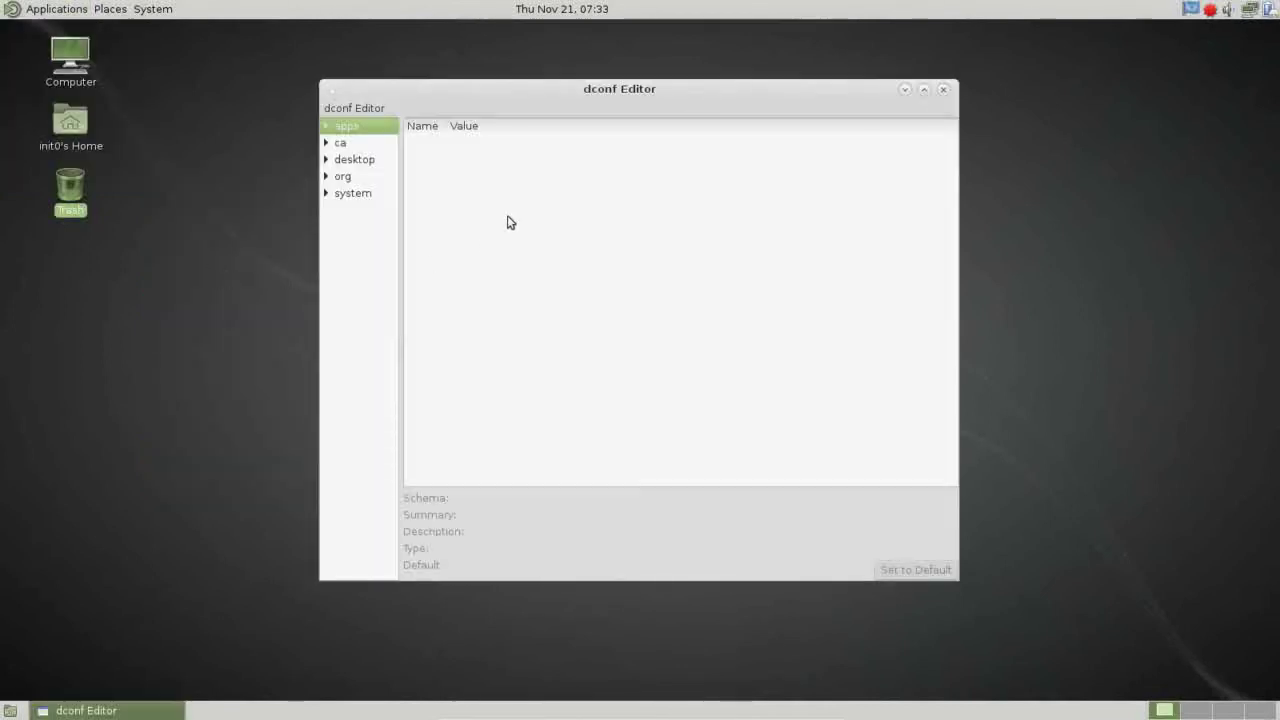
pyautogui.click(326, 143)
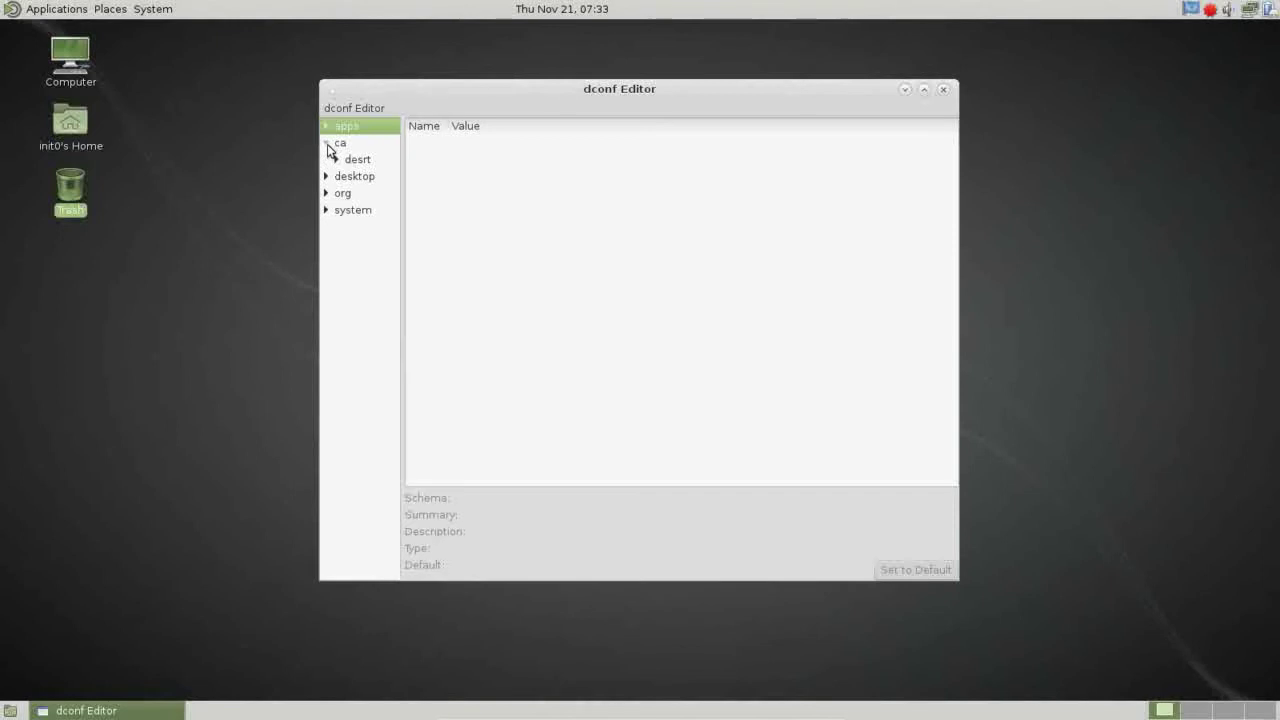
pyautogui.click(327, 176)
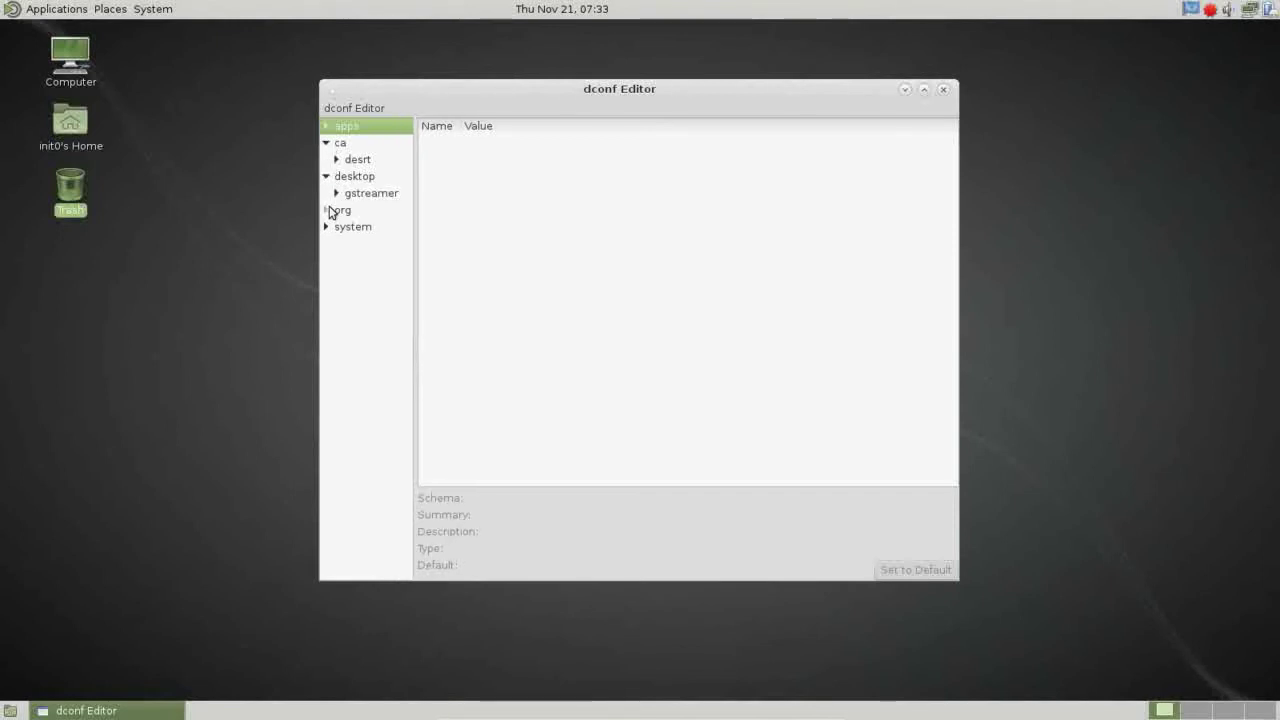
pyautogui.click(326, 210)
pyautogui.click(326, 294)
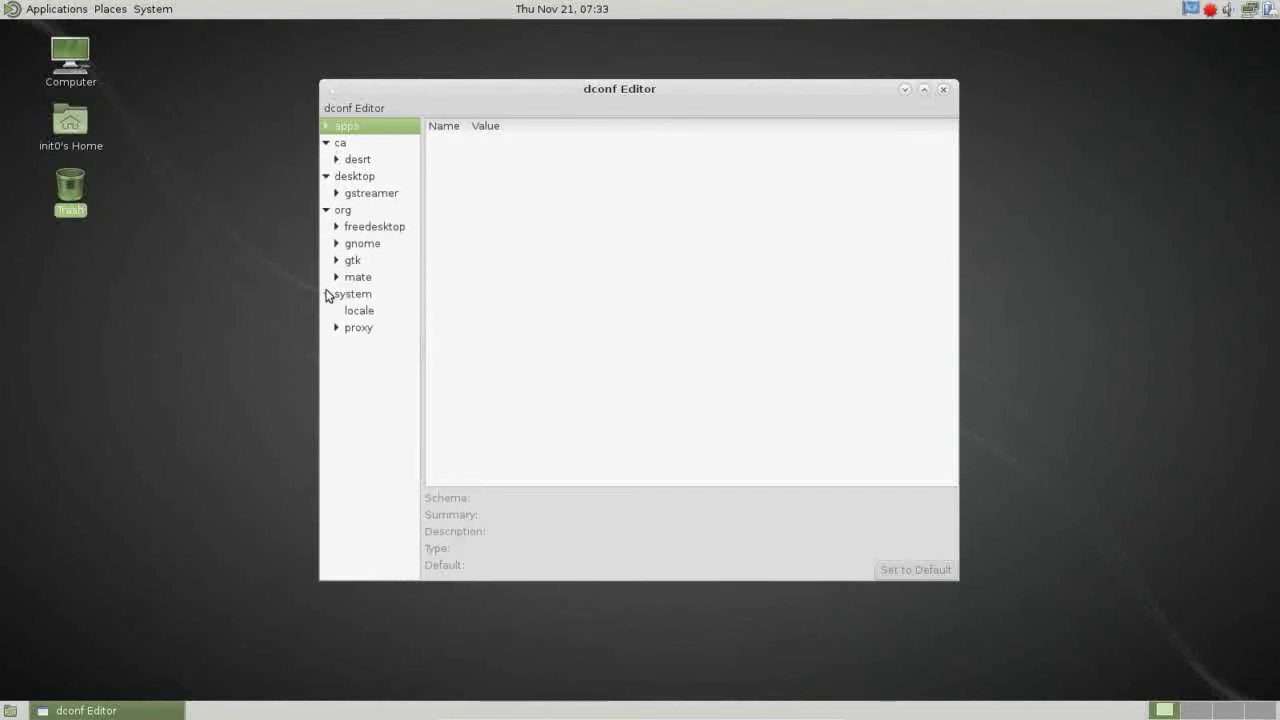
pyautogui.click(943, 89)
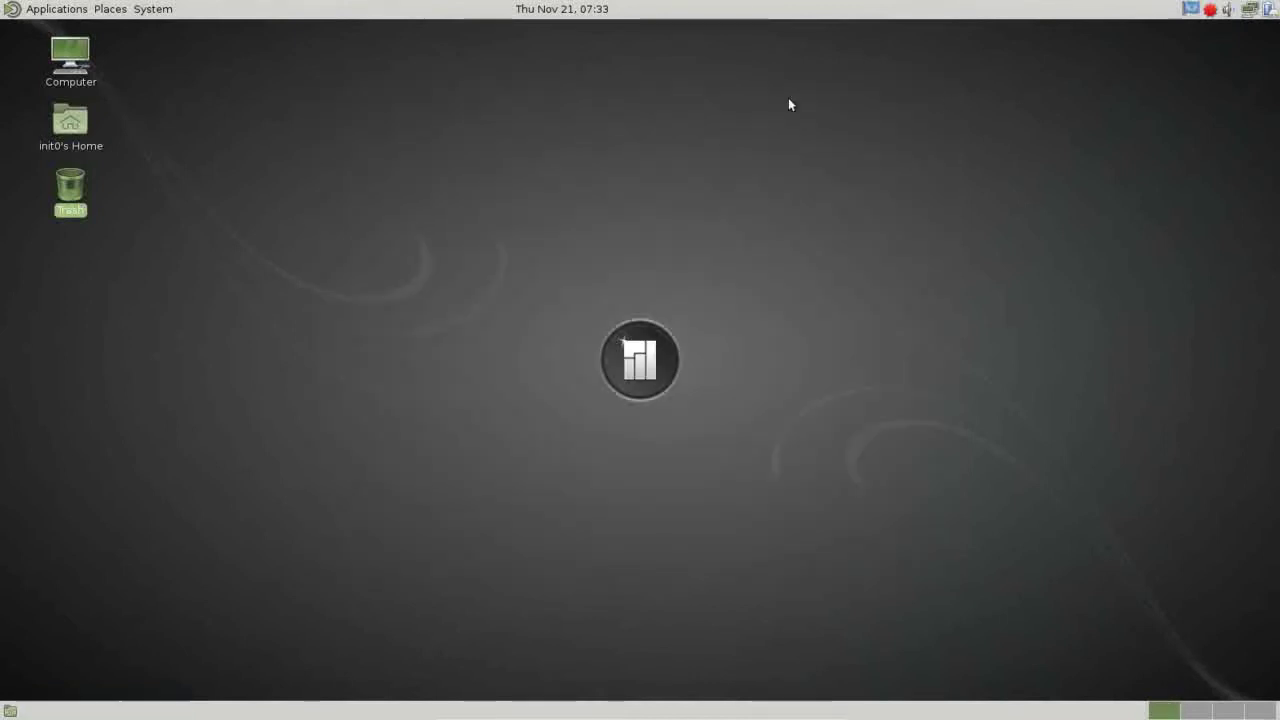
pyautogui.click(56, 9)
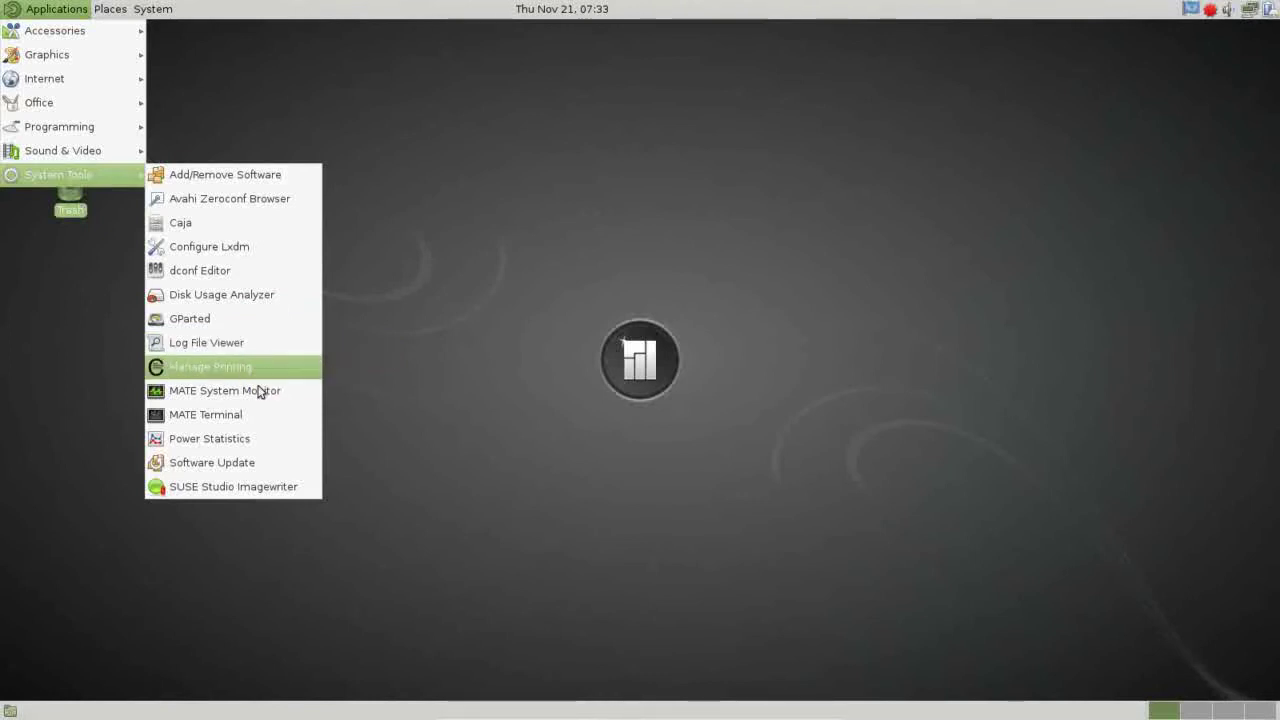
pyautogui.click(208, 393)
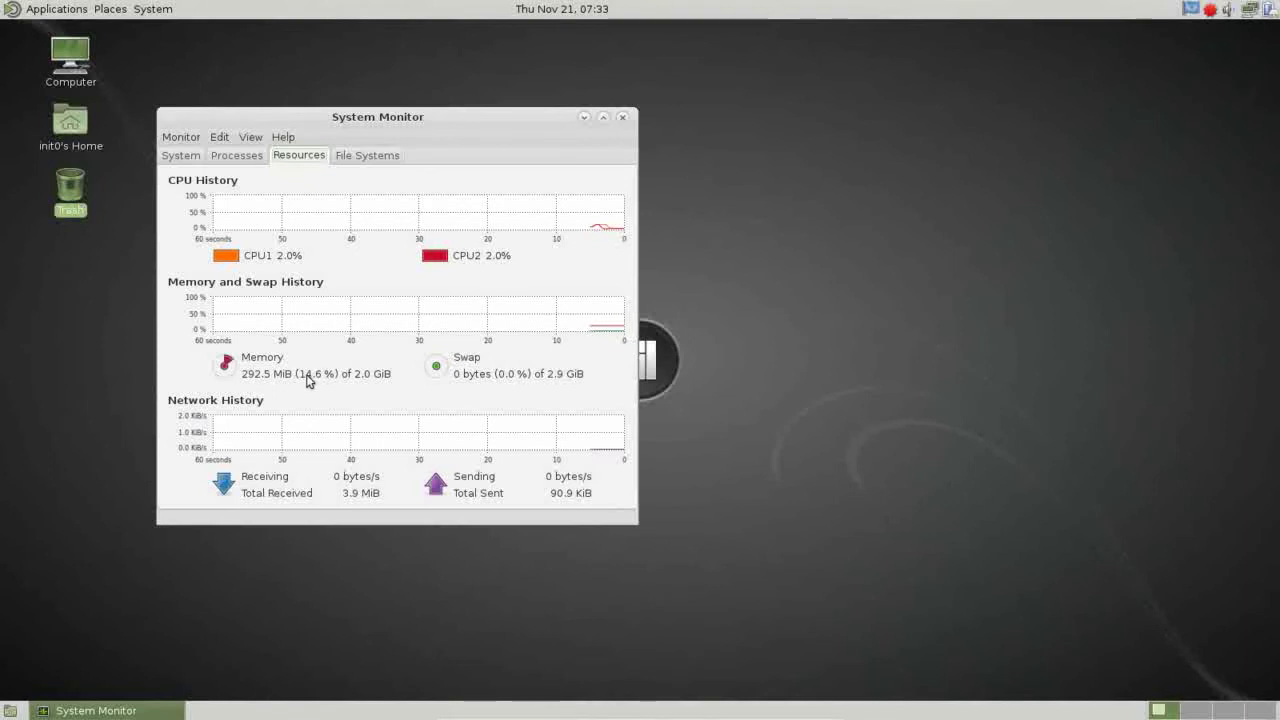
pyautogui.click(623, 118)
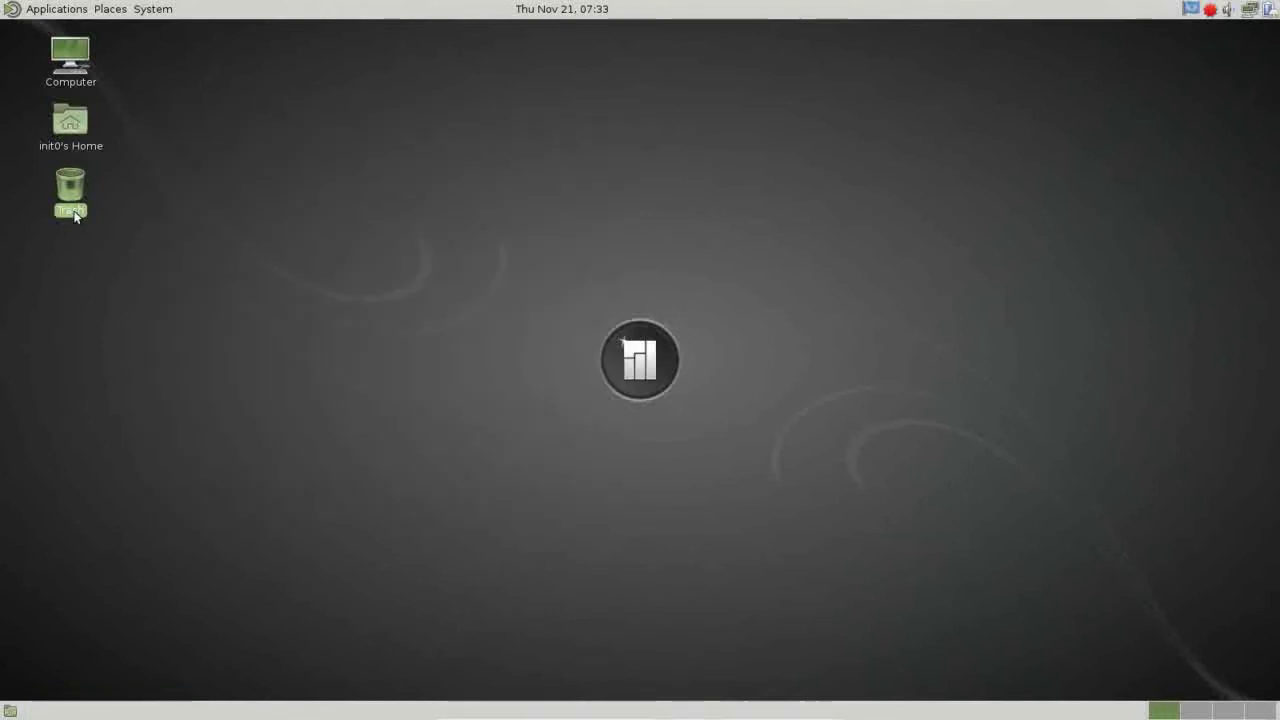
pyautogui.click(40, 10)
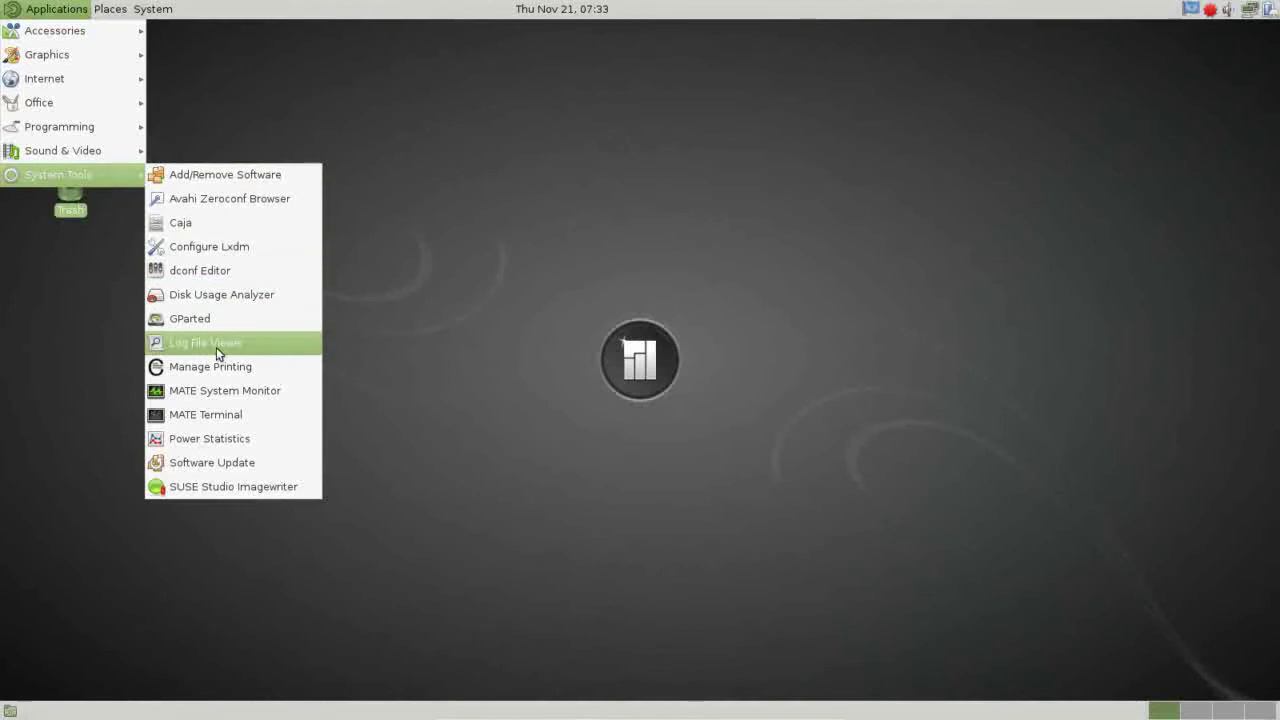
pyautogui.click(216, 413)
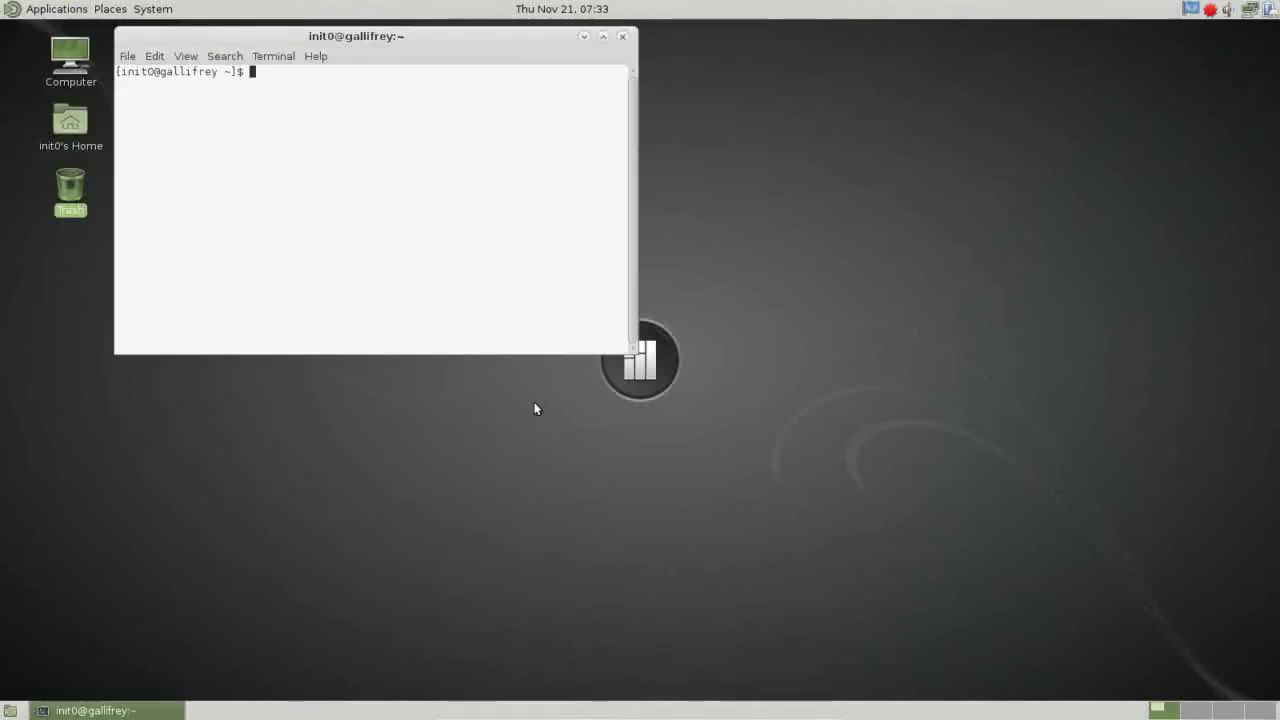
pyautogui.click(622, 36)
pyautogui.click(71, 6)
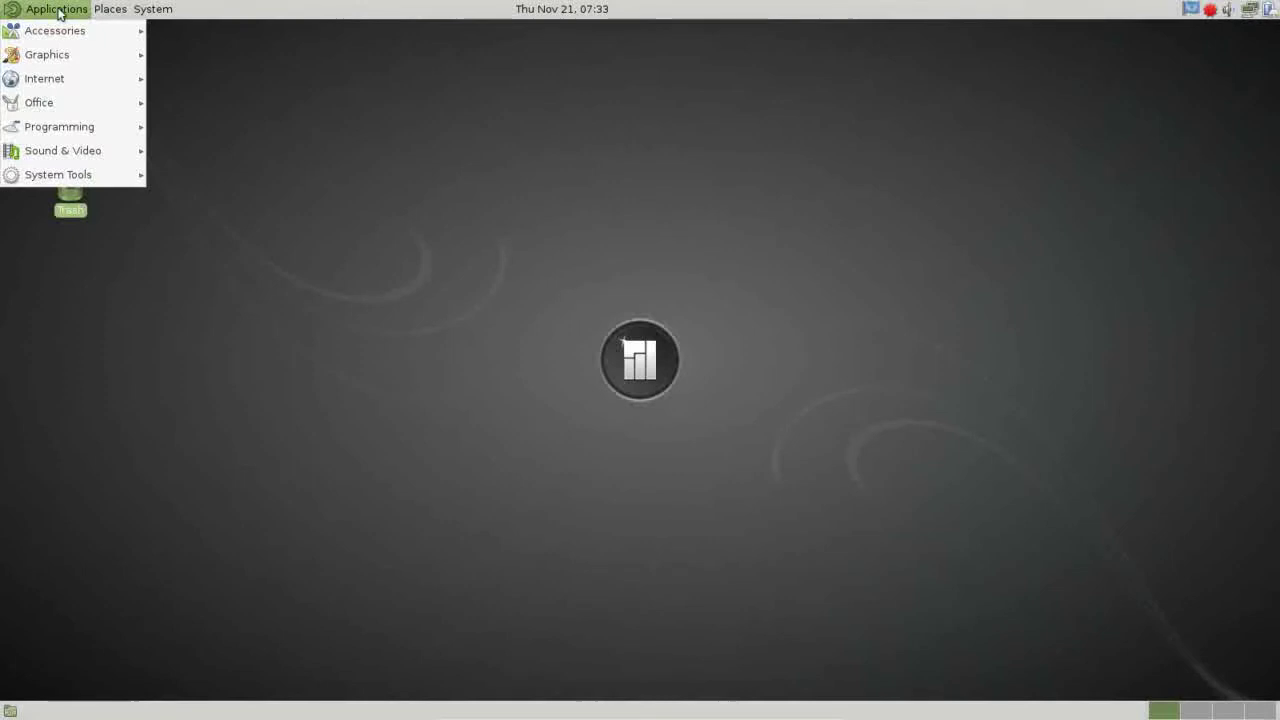
pyautogui.moveTo(92, 172)
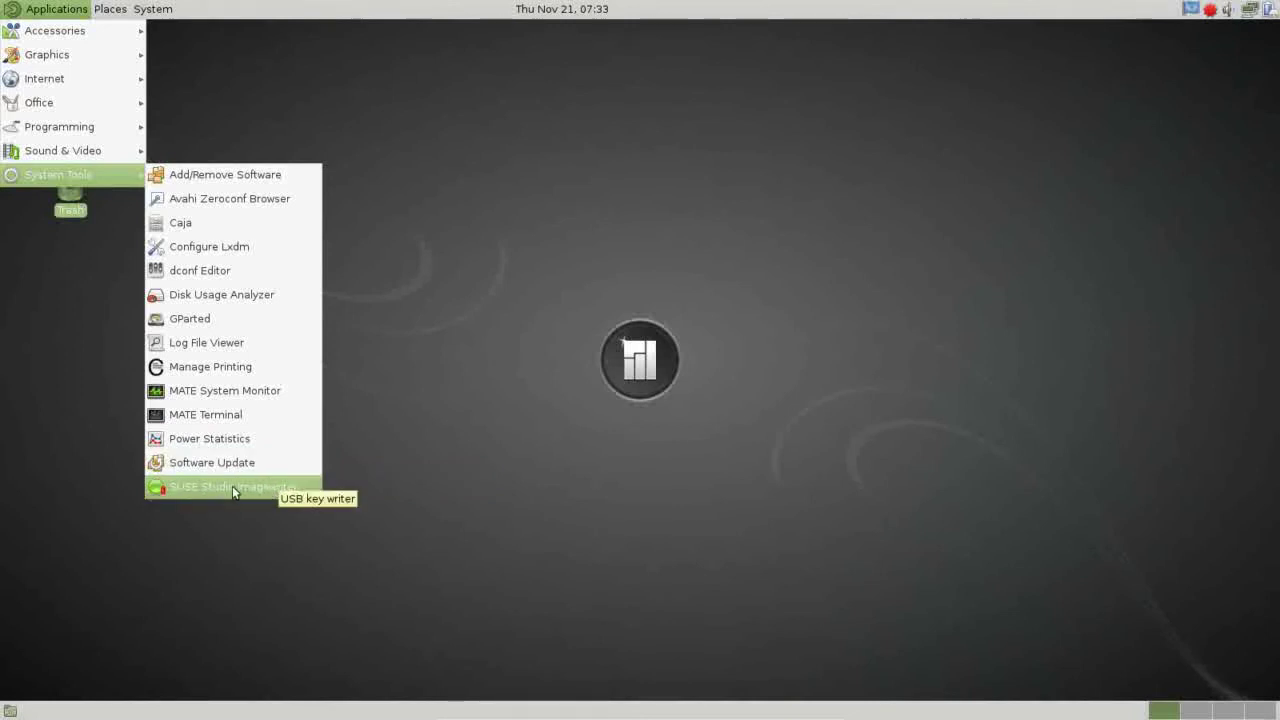
pyautogui.click(569, 266)
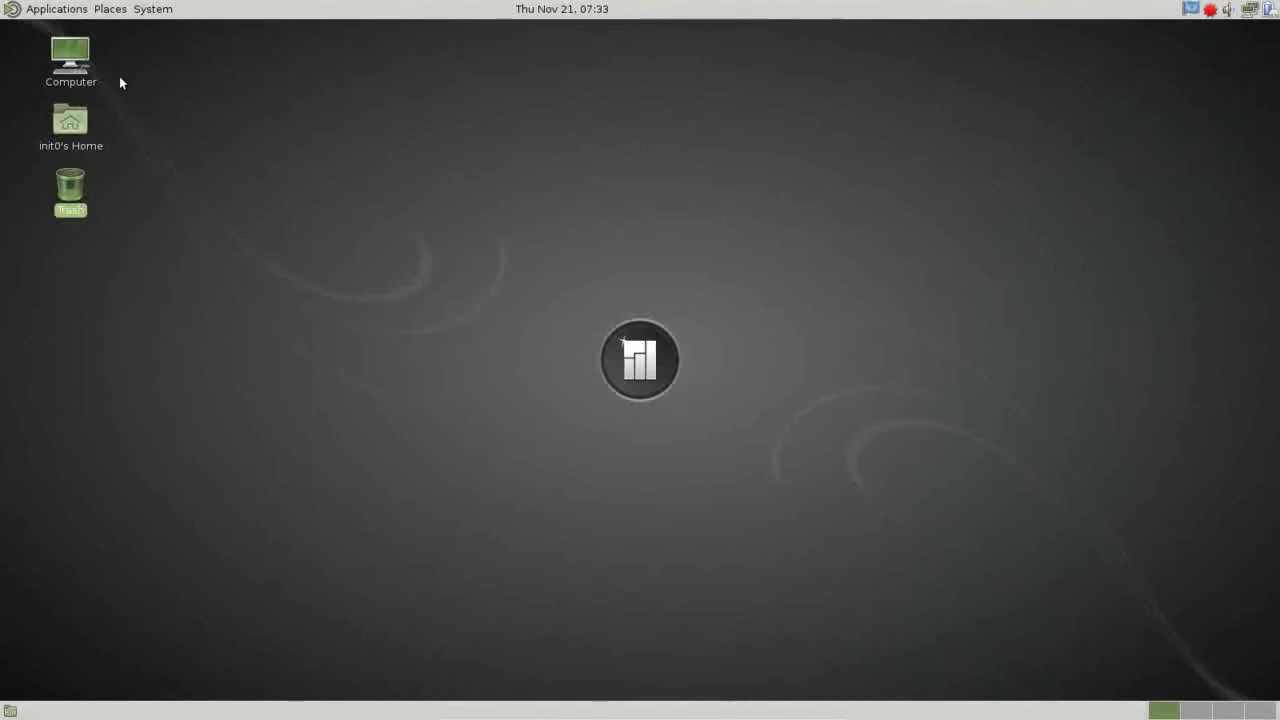
# Glance through the Places and System menus, then launch System > Preferences > Appearance
pyautogui.click(110, 9)
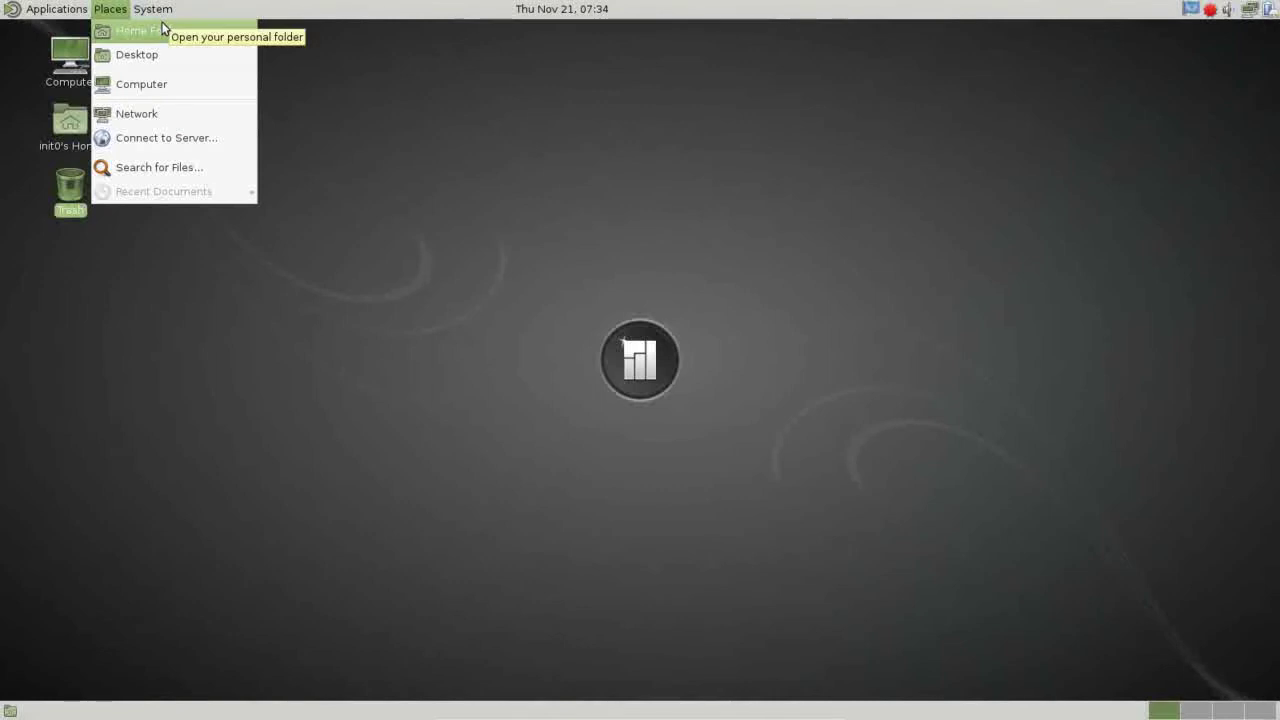
pyautogui.moveTo(163, 12)
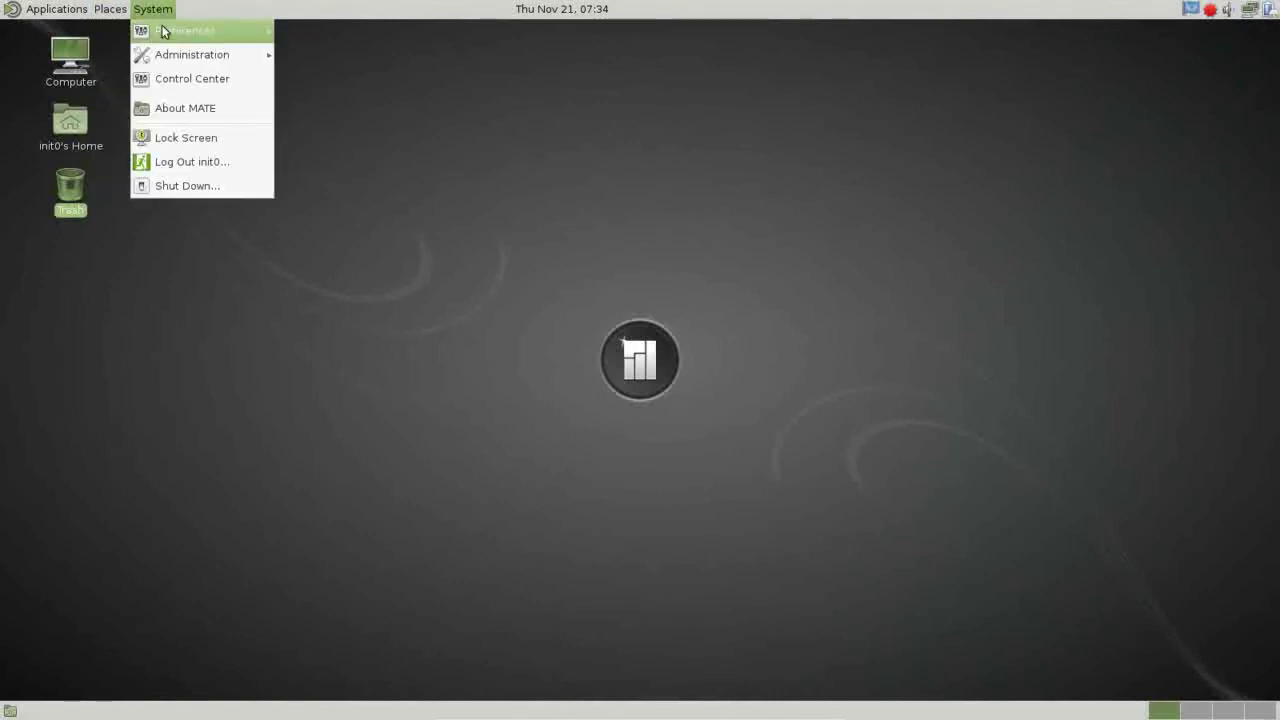
pyautogui.moveTo(203, 33)
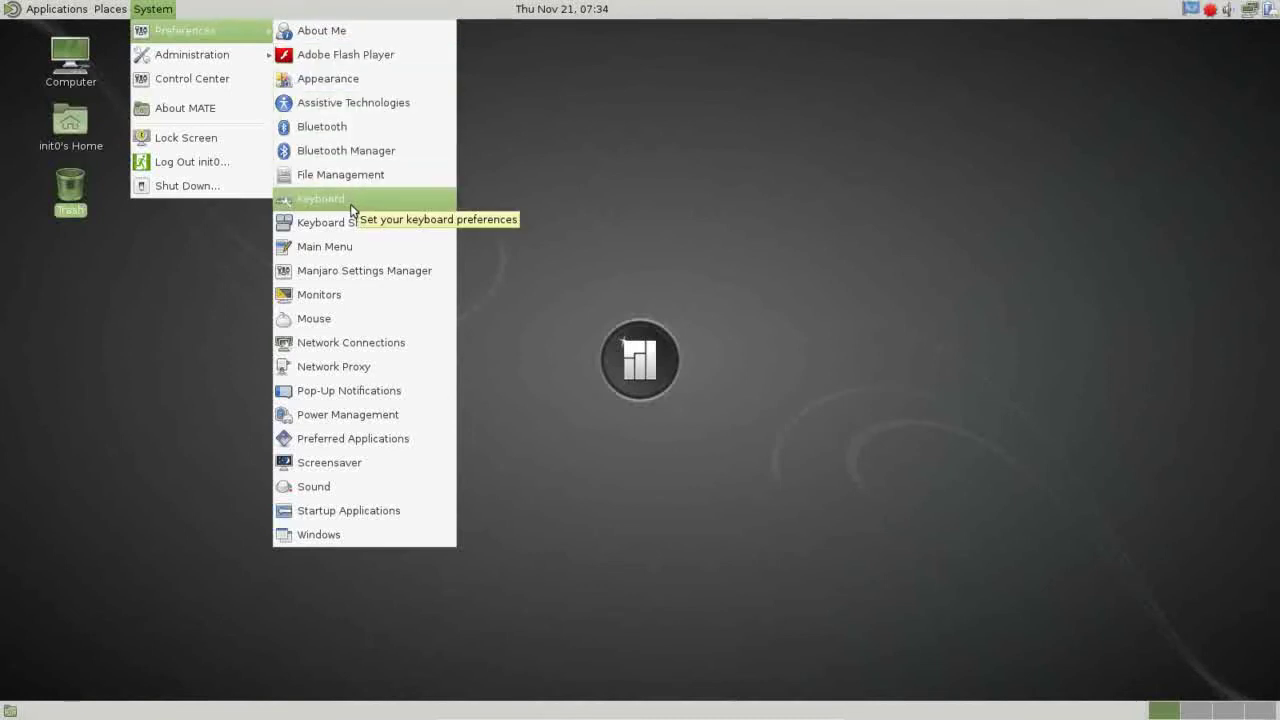
pyautogui.click(373, 78)
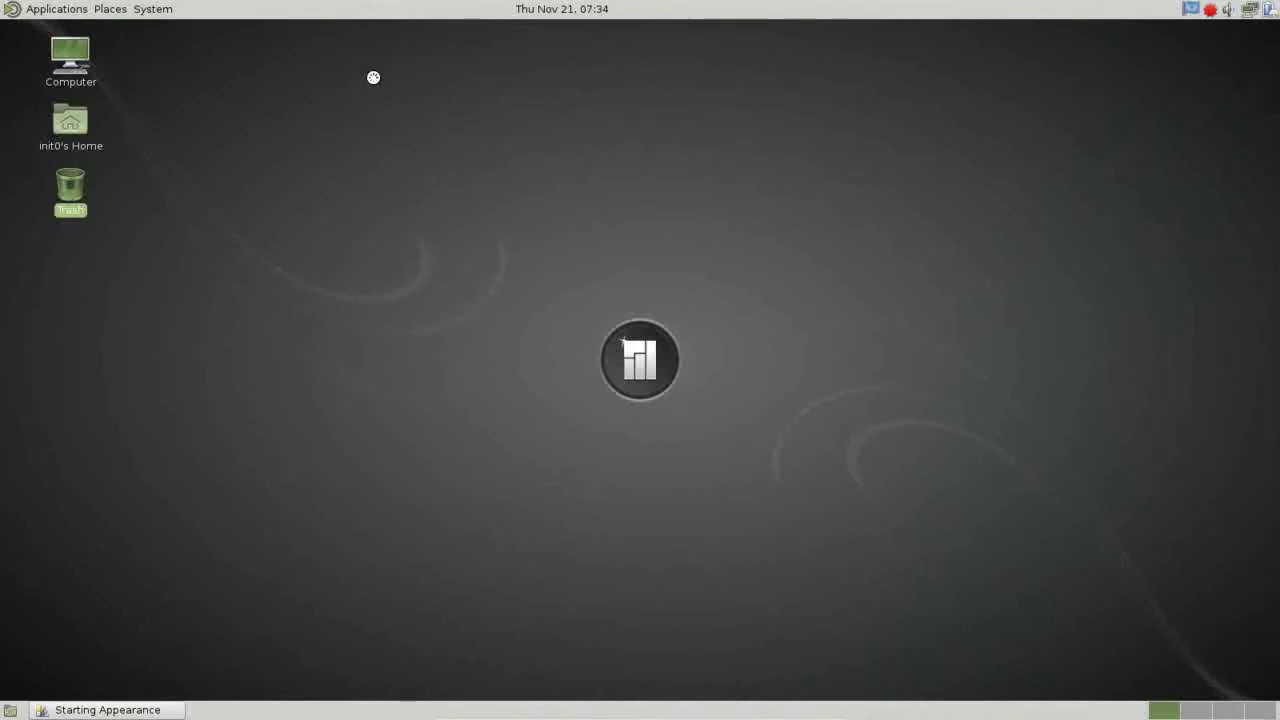
# Centre the Appearance Preferences window and go from Background to the Sans 10 Fonts page
pyautogui.moveTo(347, 97); pyautogui.dragTo(675, 78)
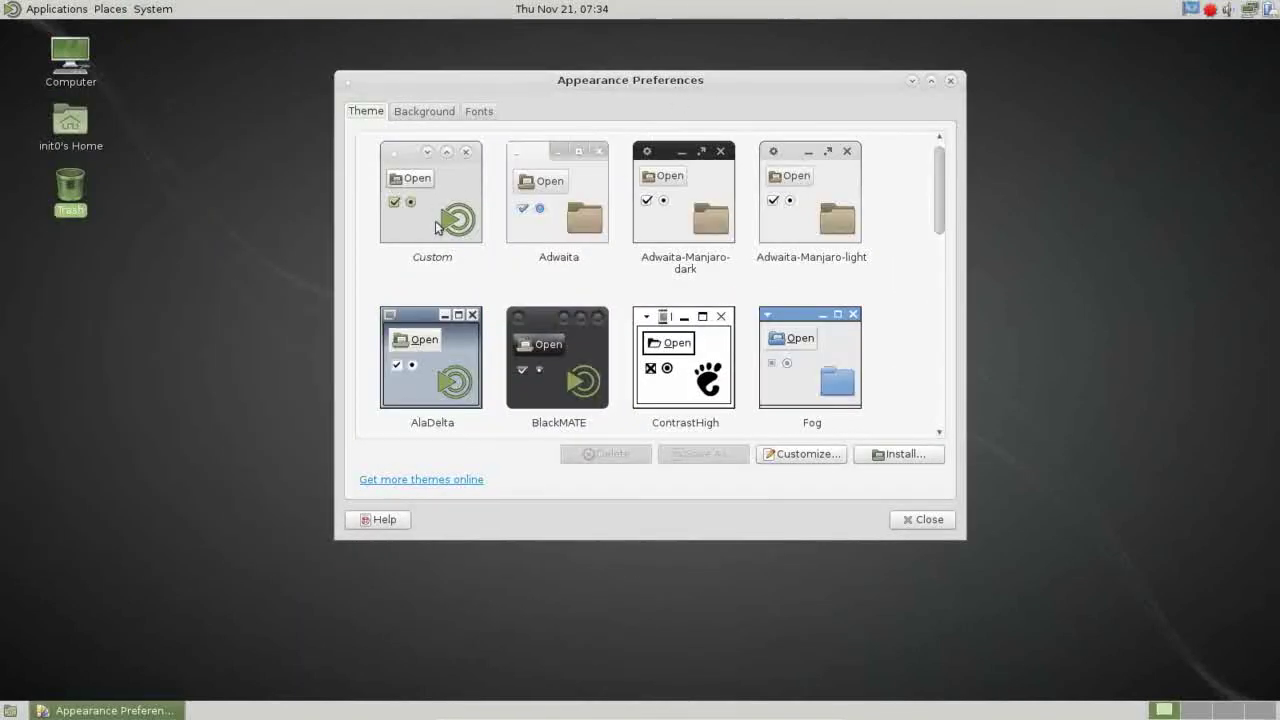
pyautogui.click(412, 111)
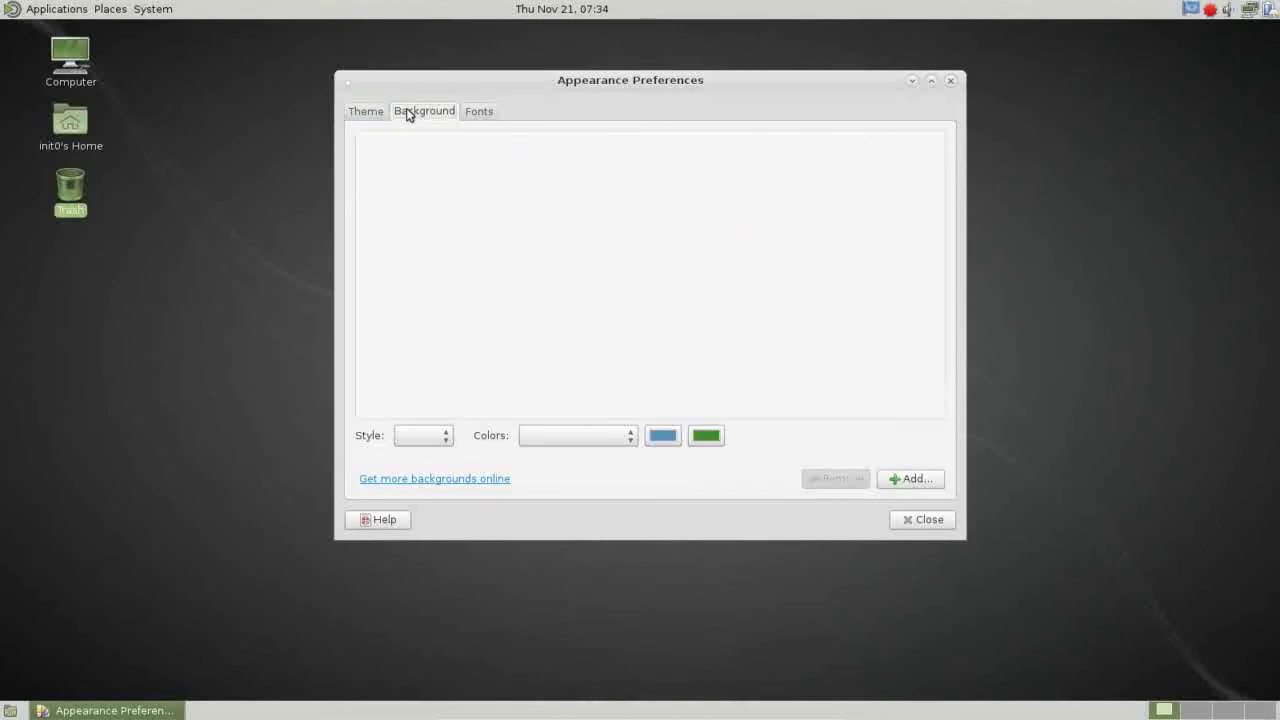
pyautogui.click(479, 111)
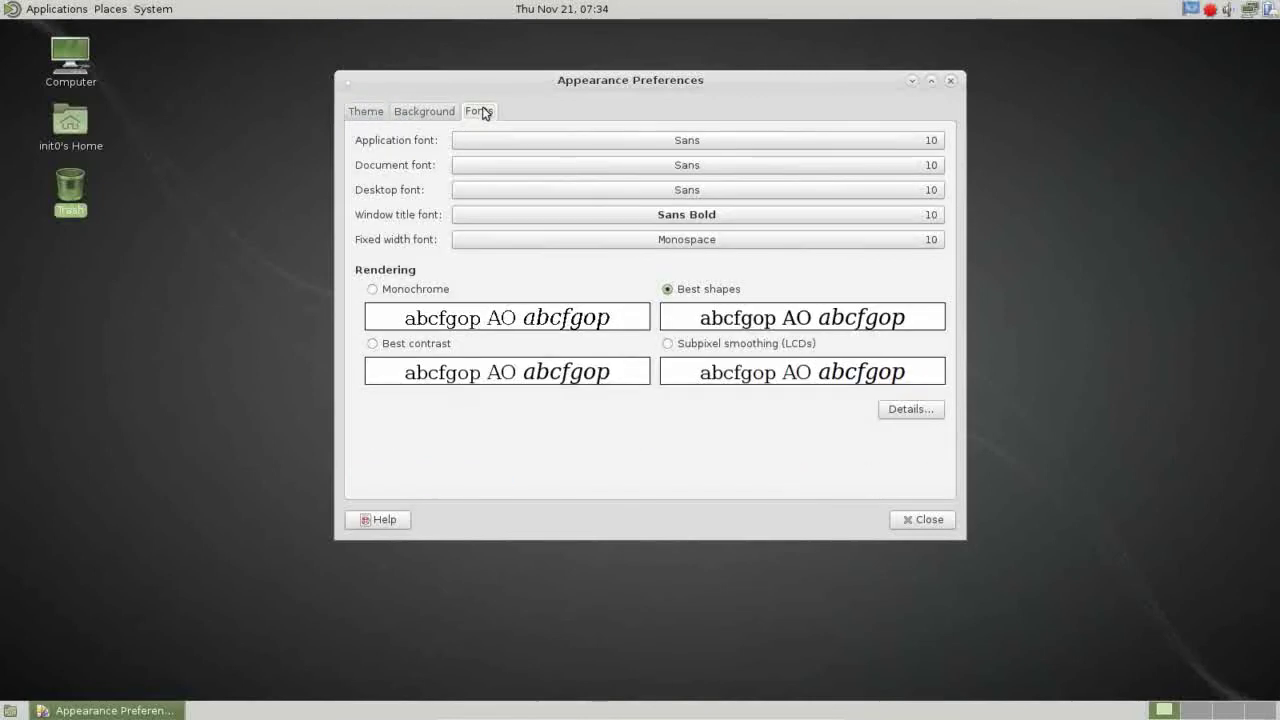